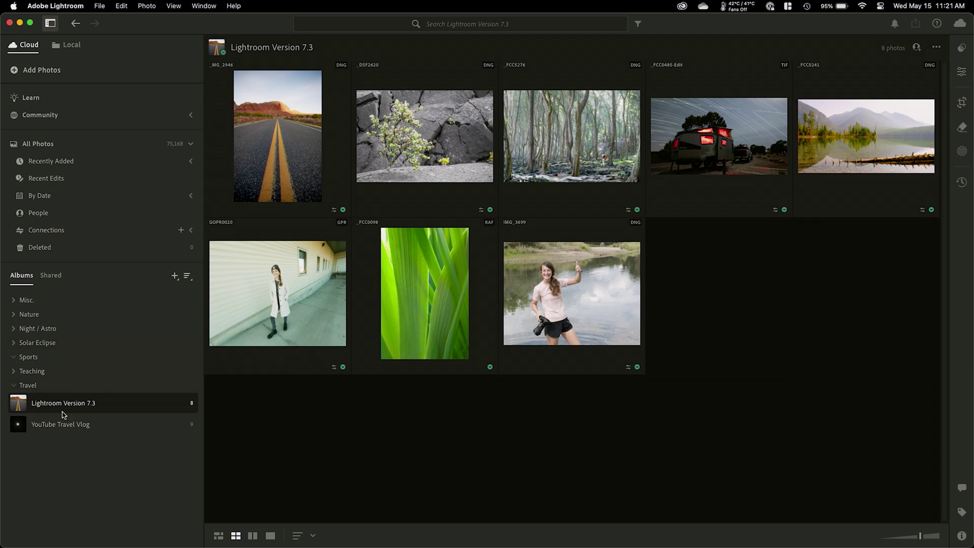
Step: Start a full-screen slideshow of the Lightroom Version 7.3 album from the View menu
click(174, 6)
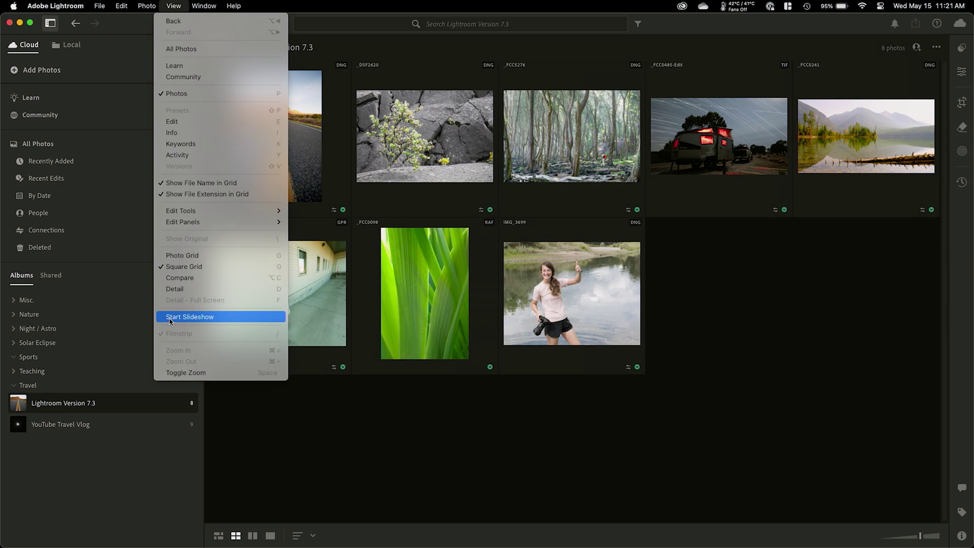
click(190, 317)
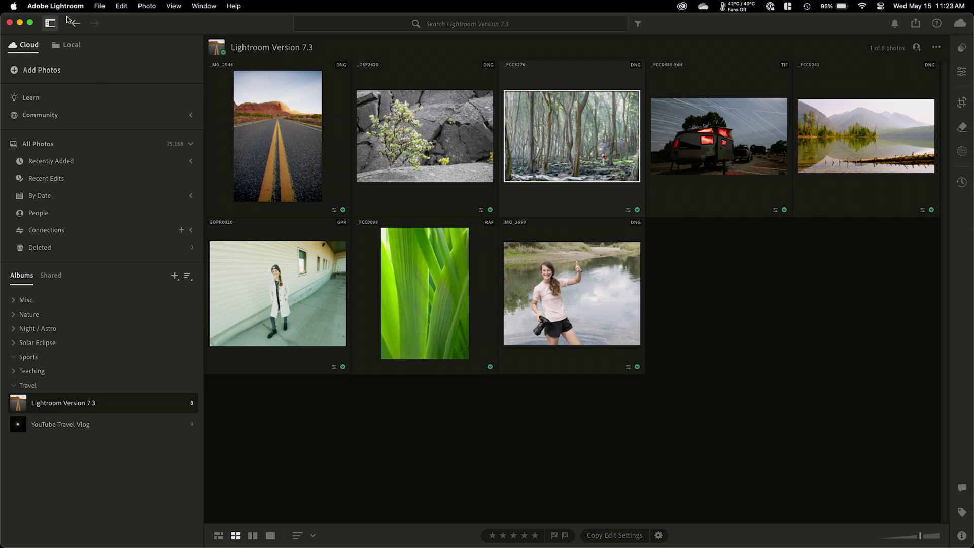
Step: Hide the My Photos panel and switch the album to the borderless Photo Grid layout
click(50, 22)
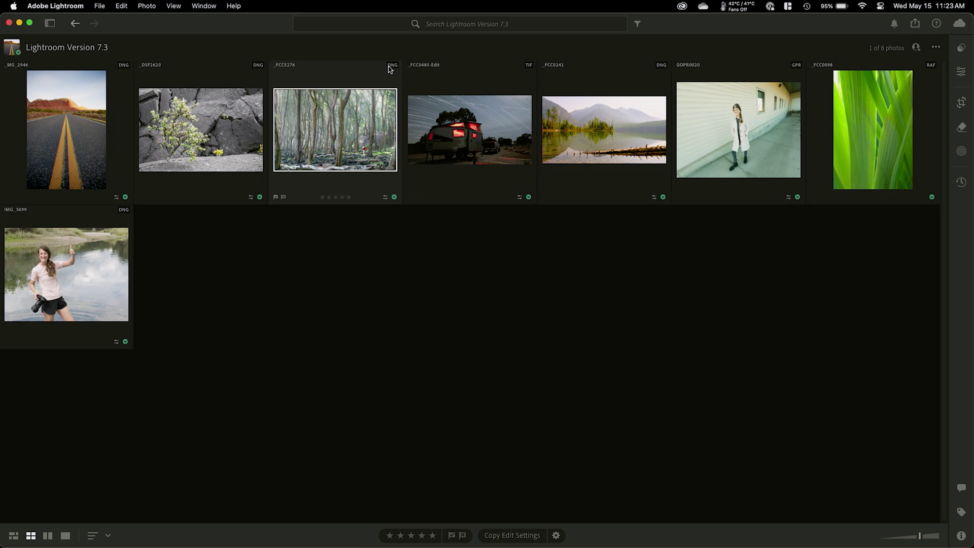
click(173, 5)
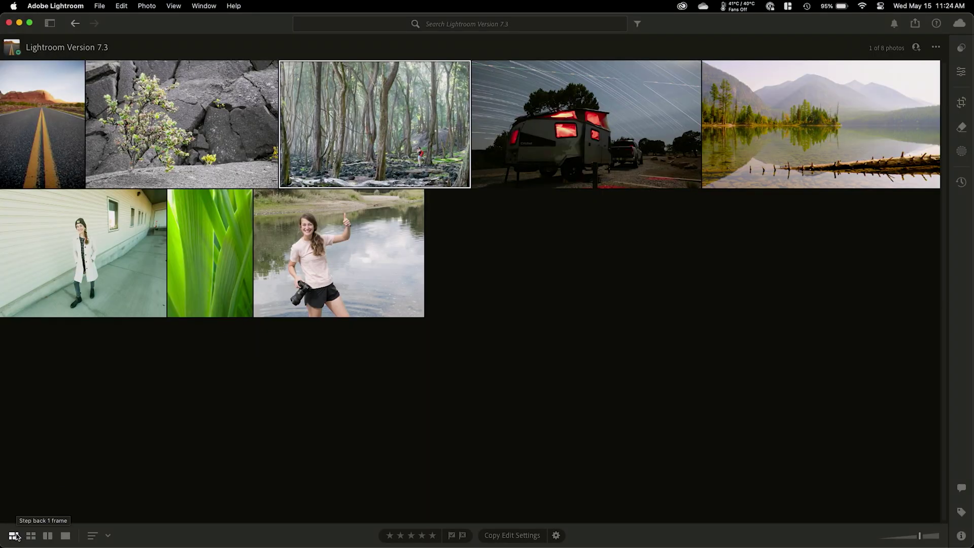
Step: Switch back to Square Grid thumbnails with file names and select the _DSF2620 flower photo
click(31, 536)
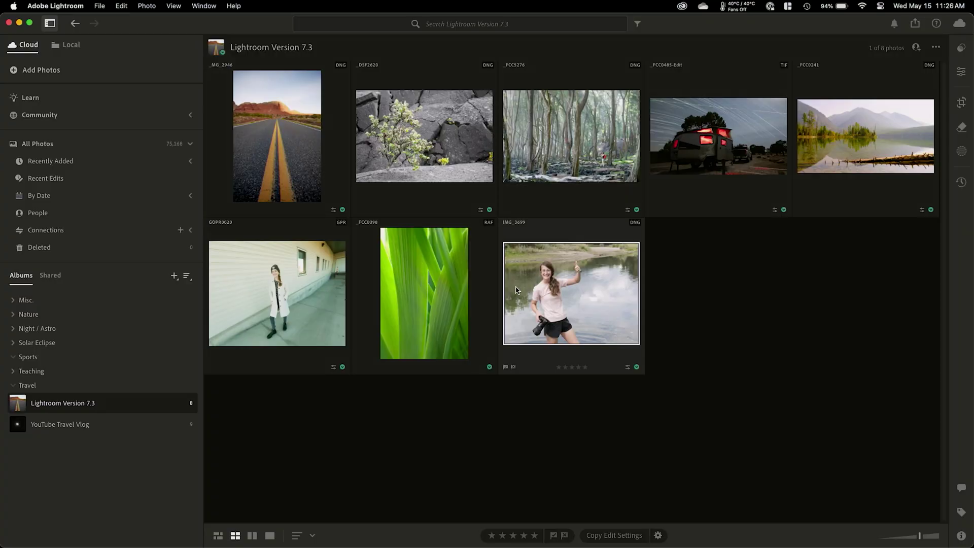
click(421, 141)
Step: Add the _FCC5276 forest photo to the selection and choose Archive 2 Photos Locally
super+click(588, 156)
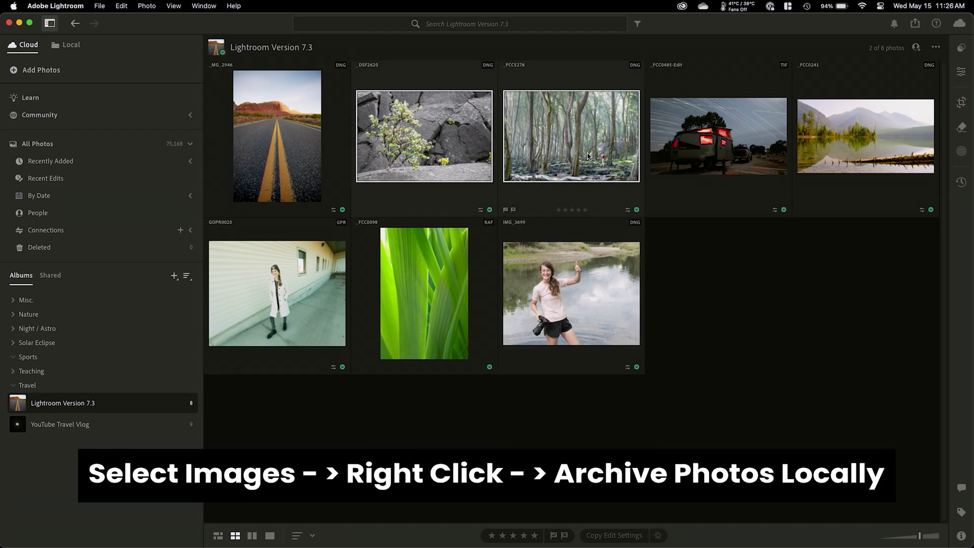
right_click(587, 156)
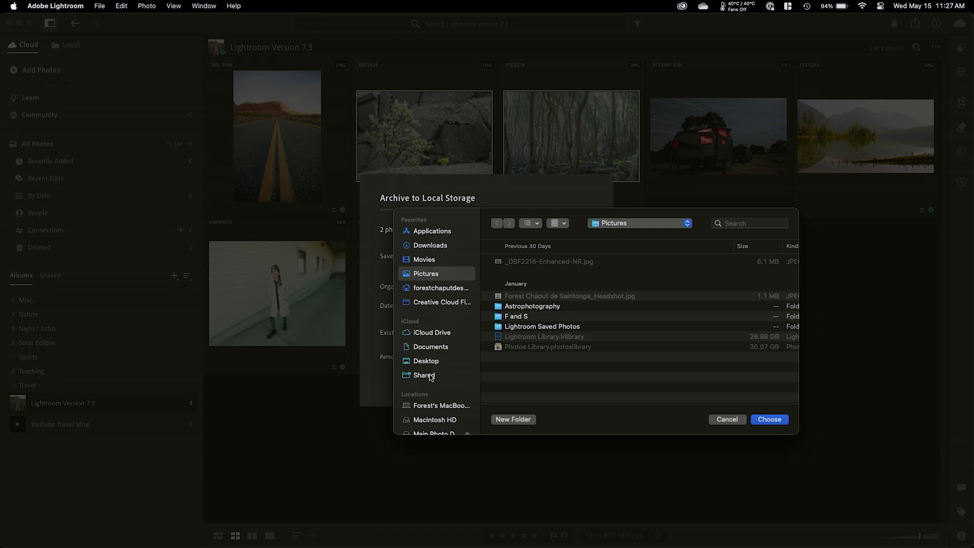
scroll(423, 412, down, 1)
Step: Create a Local Archive folder on Main Photo Drive and choose it as the archive destination
click(422, 416)
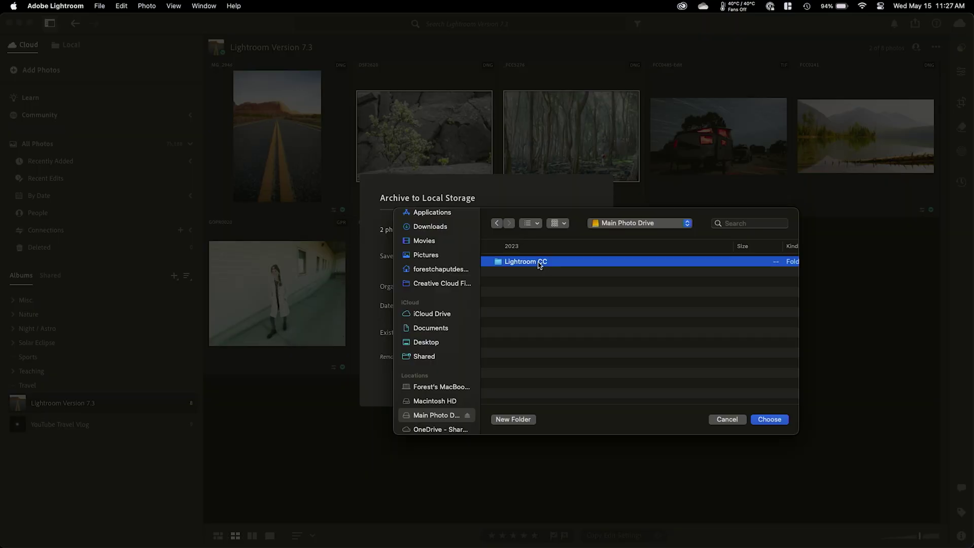
click(503, 421)
text(Local Archive)
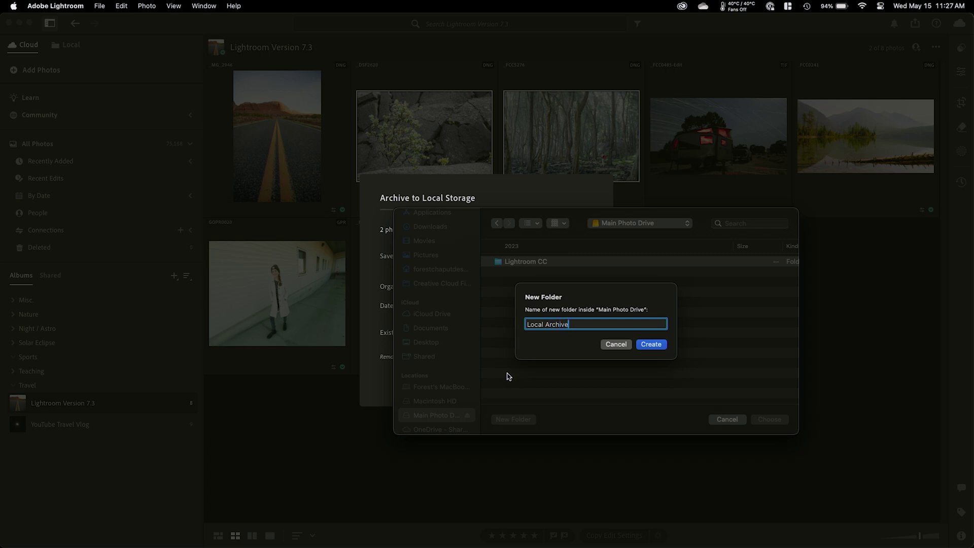
click(650, 344)
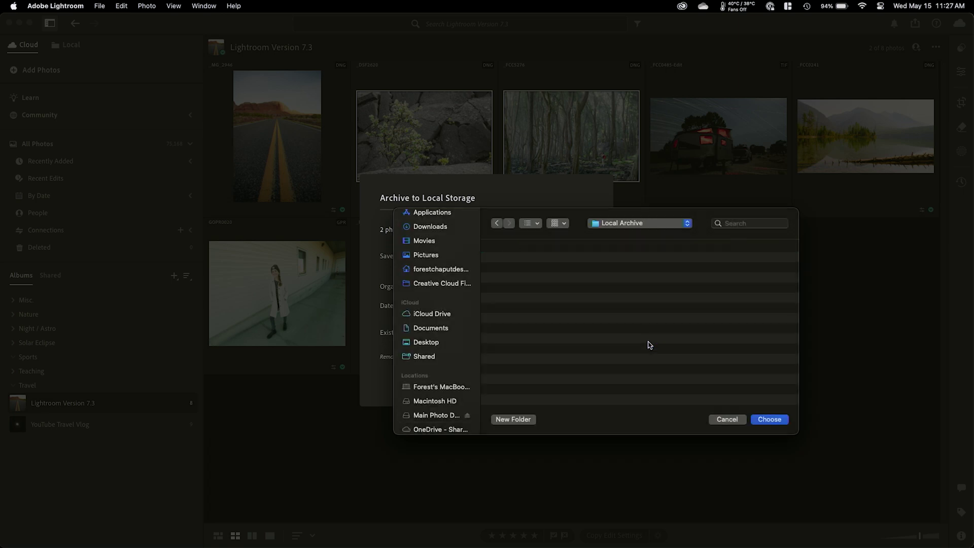
click(784, 422)
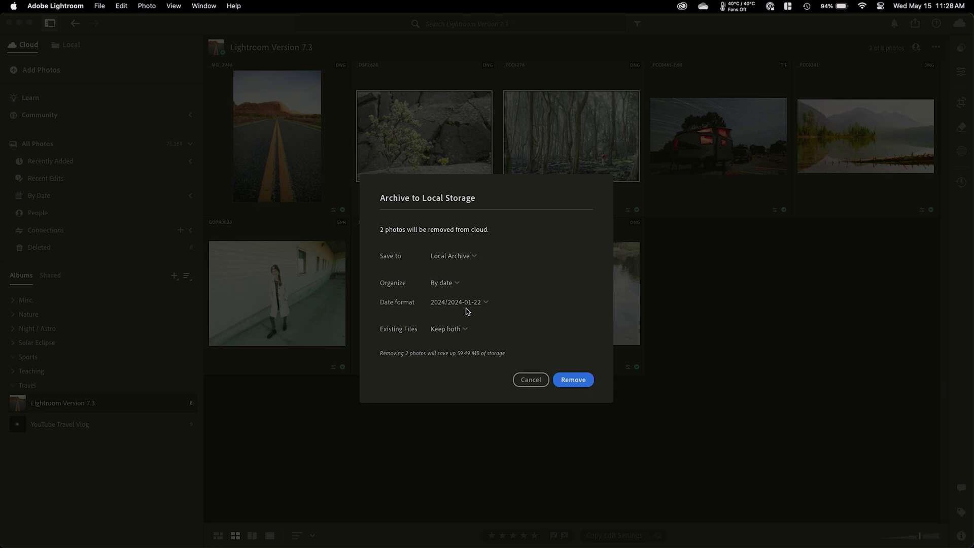
Step: Archive the two photos with Existing Files set to Keep both, removing them from the cloud
click(439, 331)
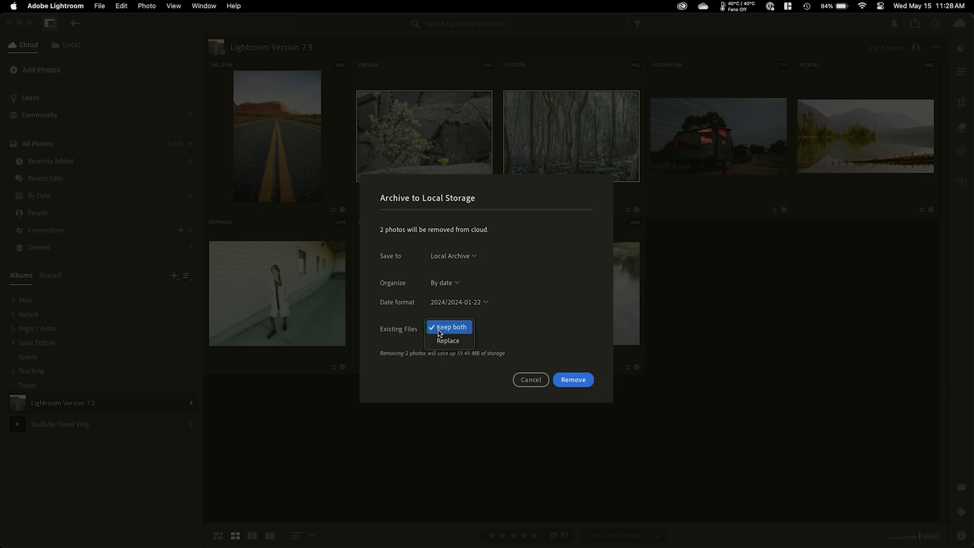
click(444, 330)
click(572, 382)
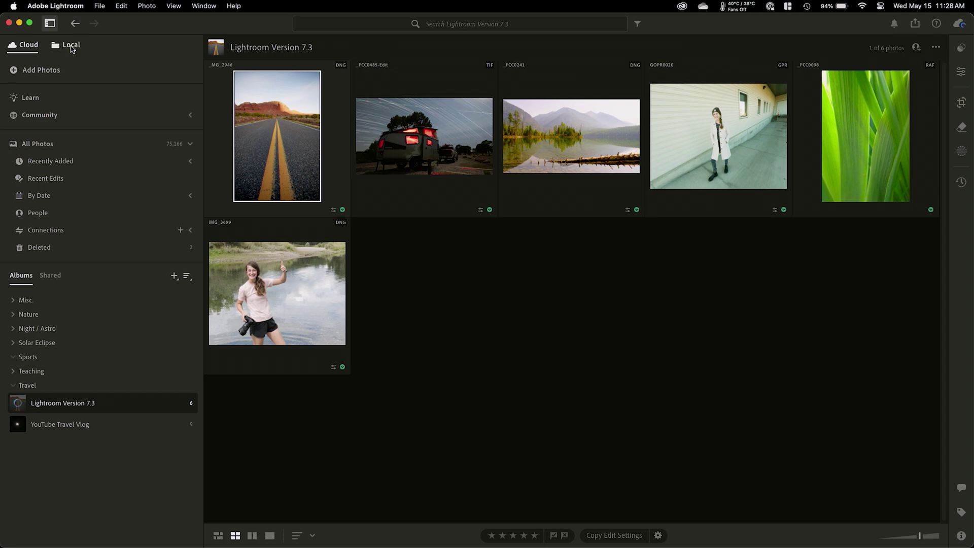
click(71, 45)
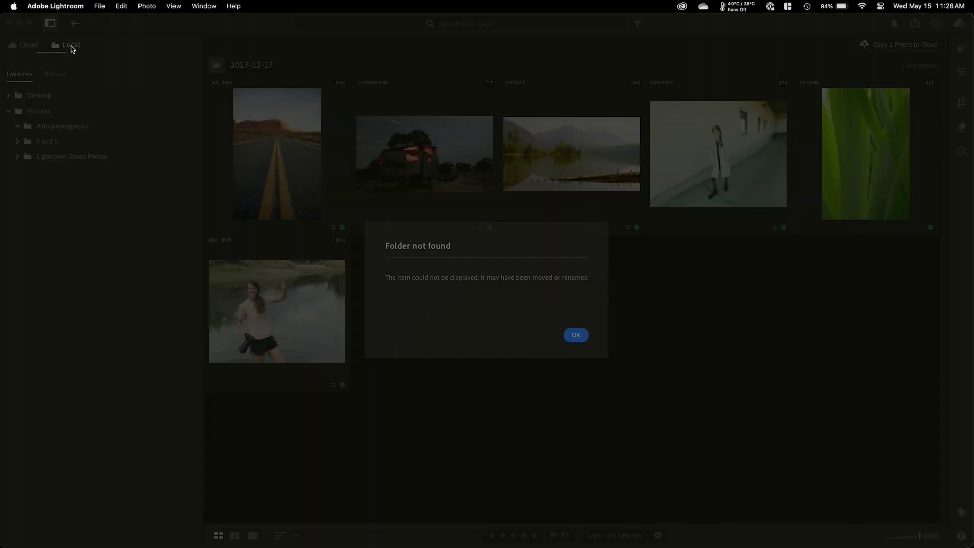
Step: Find the archived flower photo in Main Photo Drive's 2015-12-17 folder, then return to Cloud
click(576, 336)
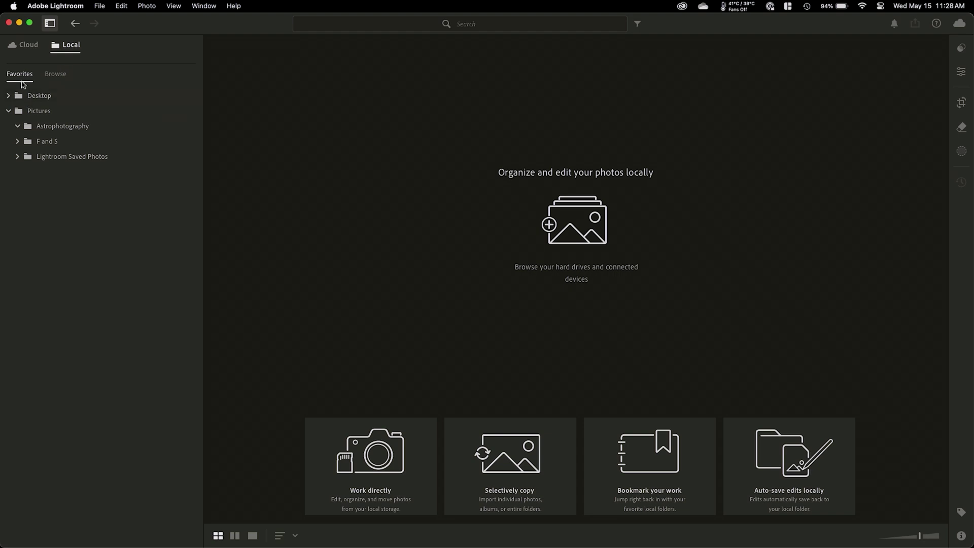
click(57, 74)
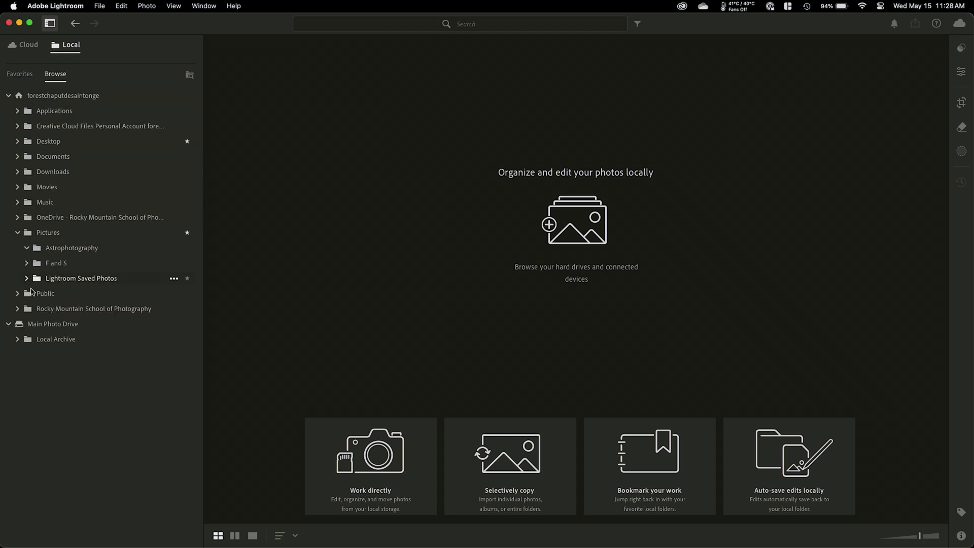
click(40, 324)
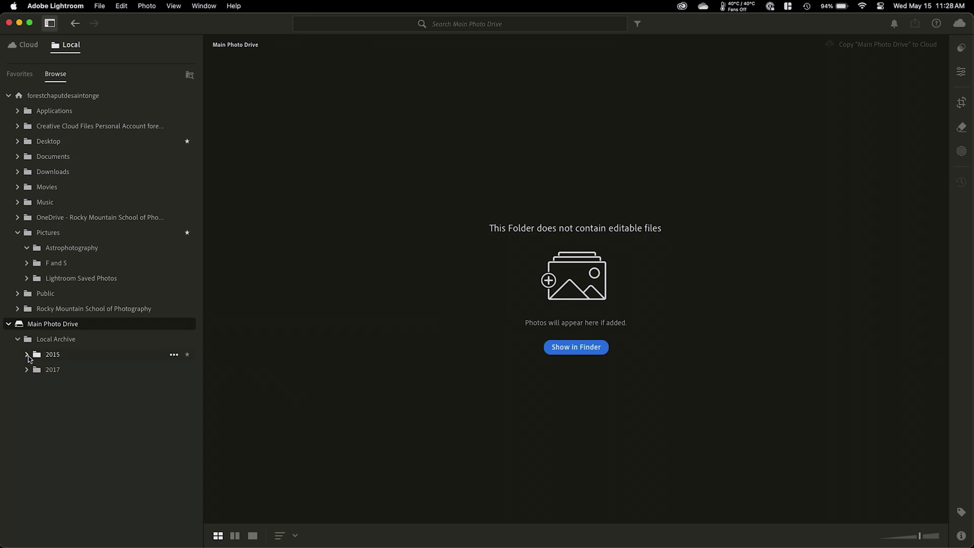
click(47, 371)
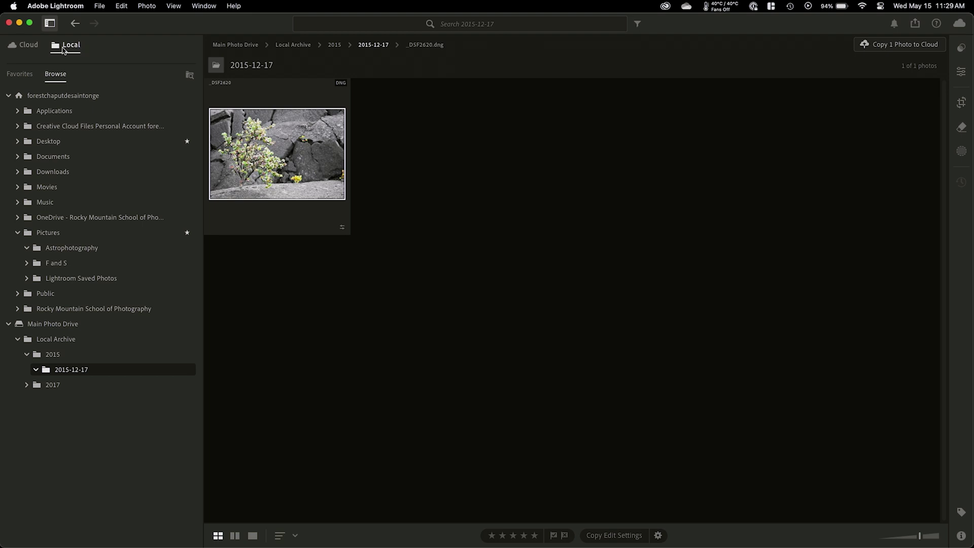
click(31, 46)
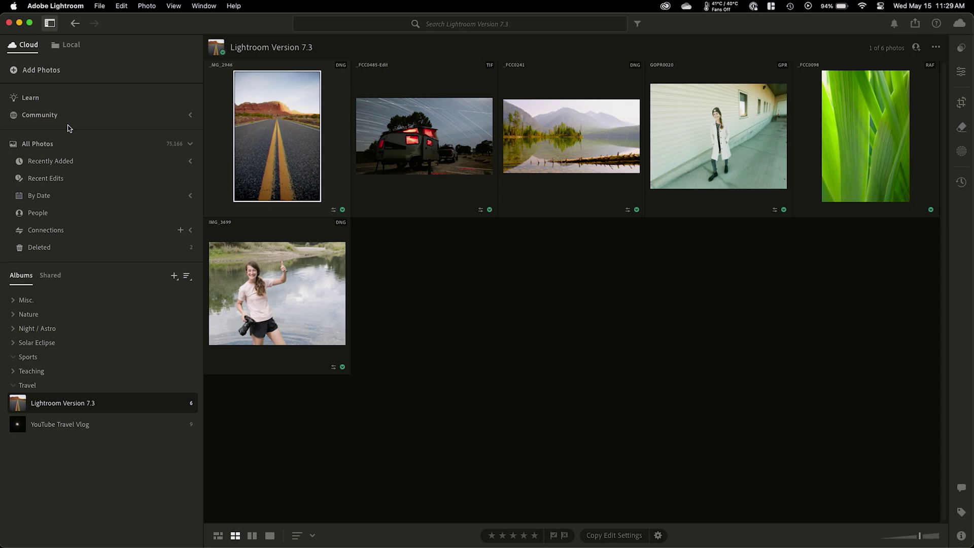
Step: Restore the forest and plant photos from Deleted and reopen the Lightroom Version 7.3 album
click(40, 249)
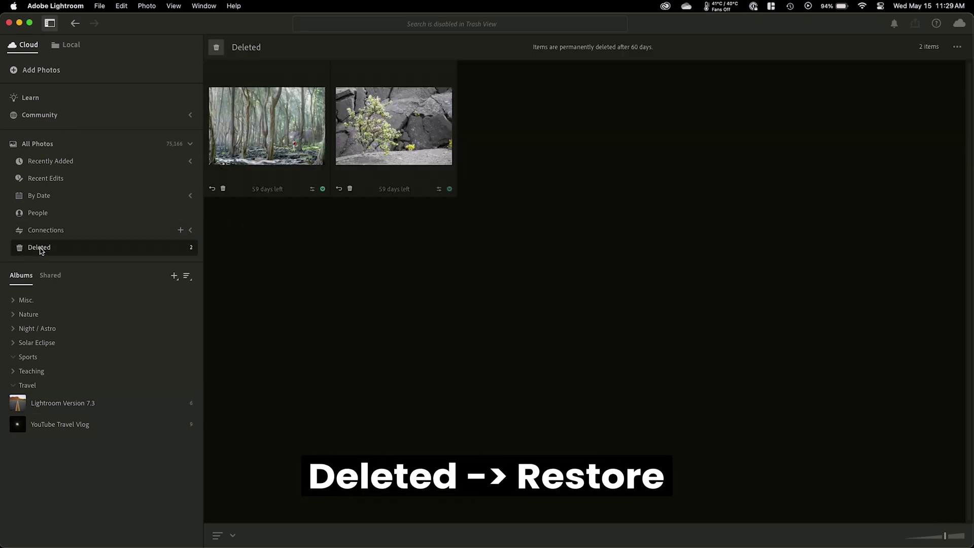
click(212, 189)
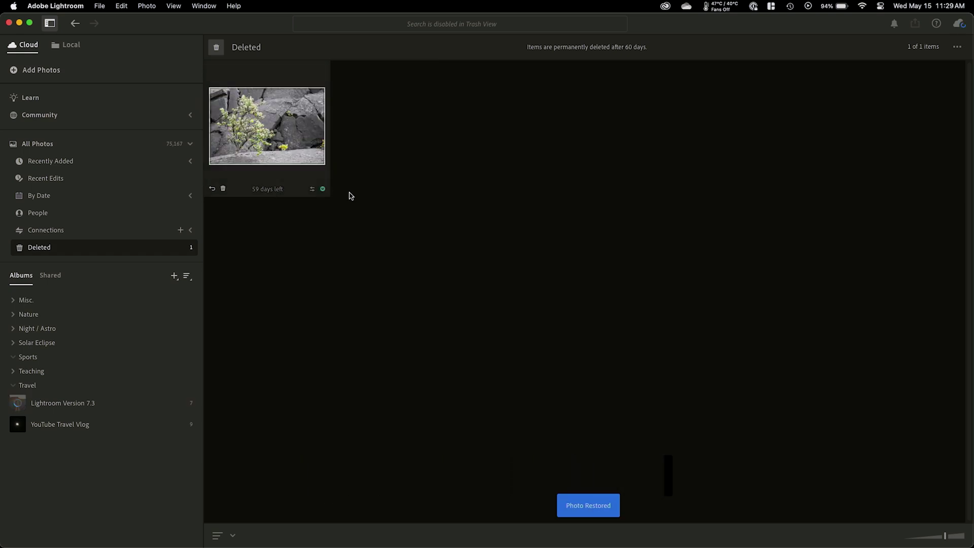
click(212, 189)
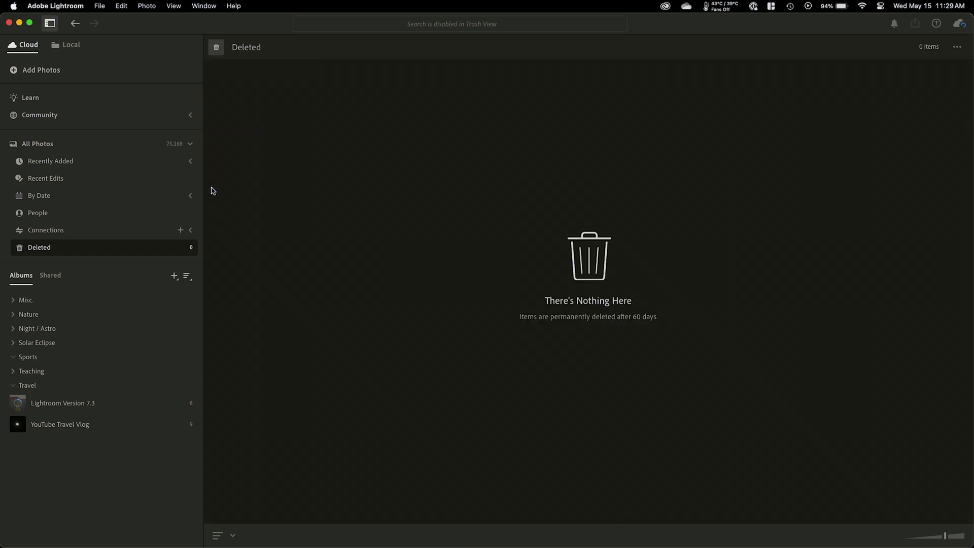
click(53, 406)
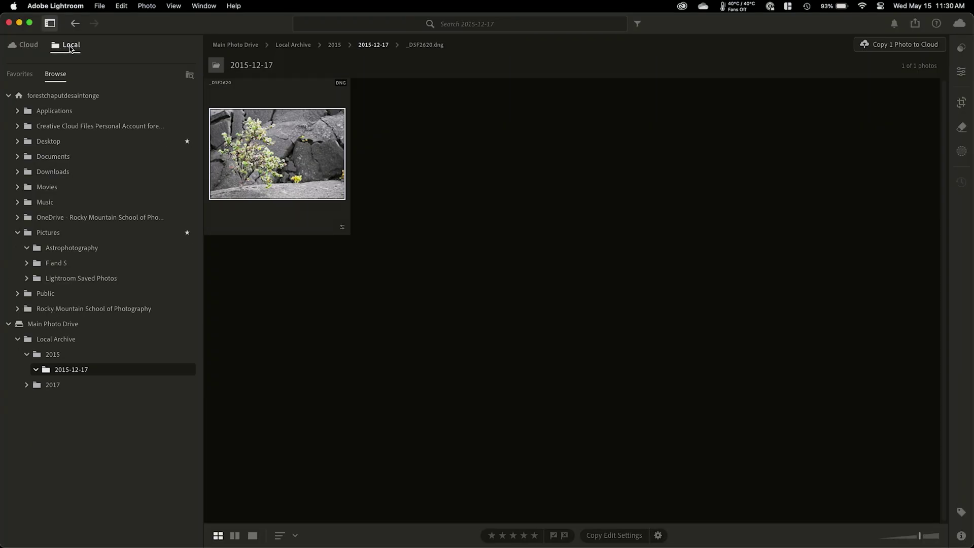
right_click(278, 191)
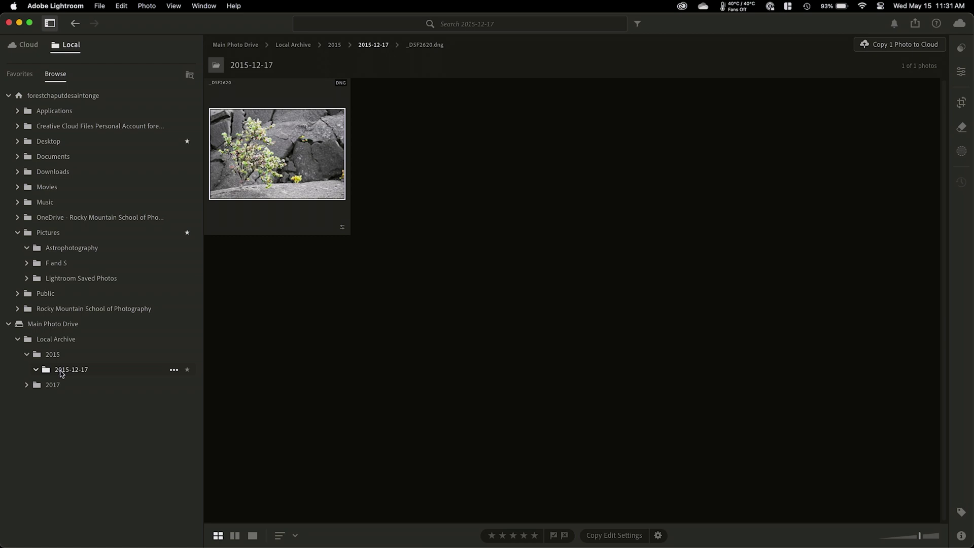
right_click(61, 373)
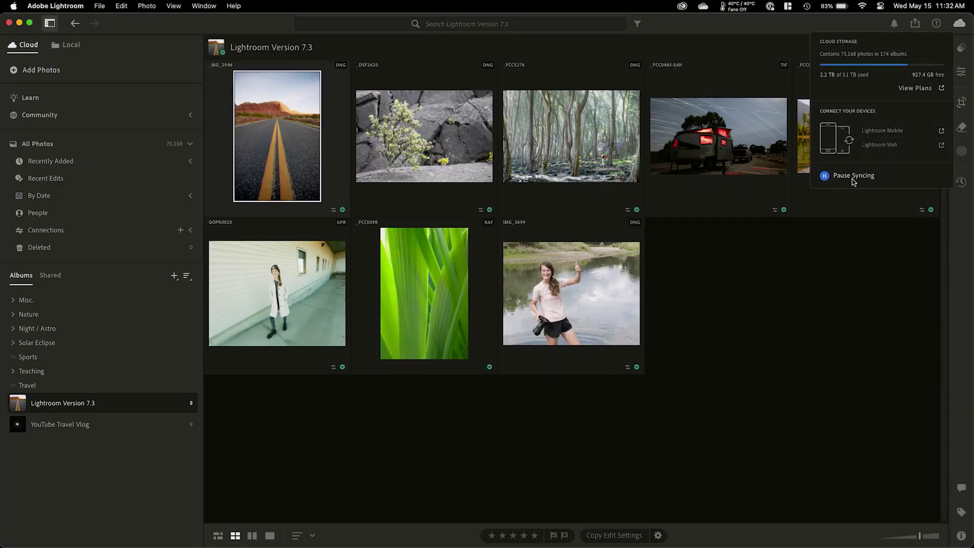
Step: Show the Pause Syncing duration choices from the cloud status popover
click(854, 178)
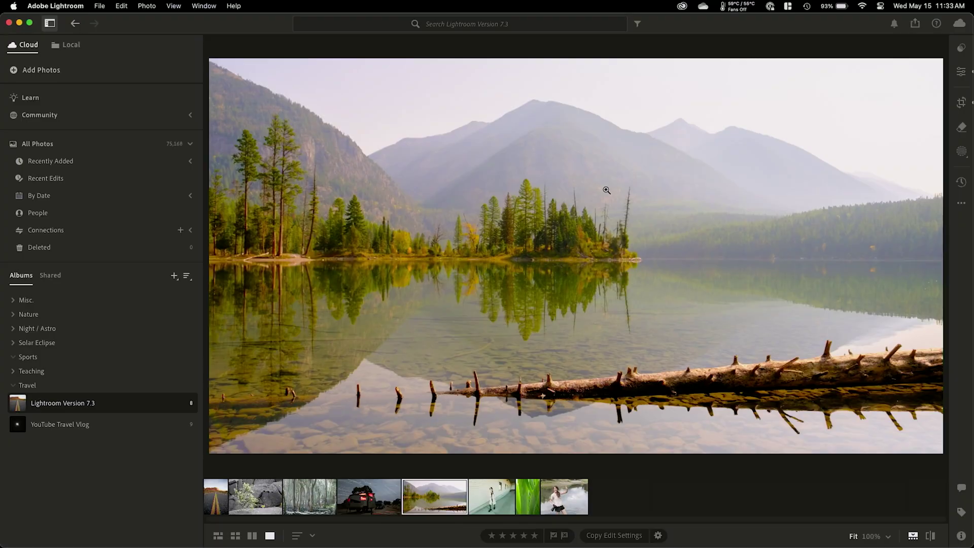
Step: Hide the library sidebar and open the generative AI Remove tool on the lake photo
click(50, 23)
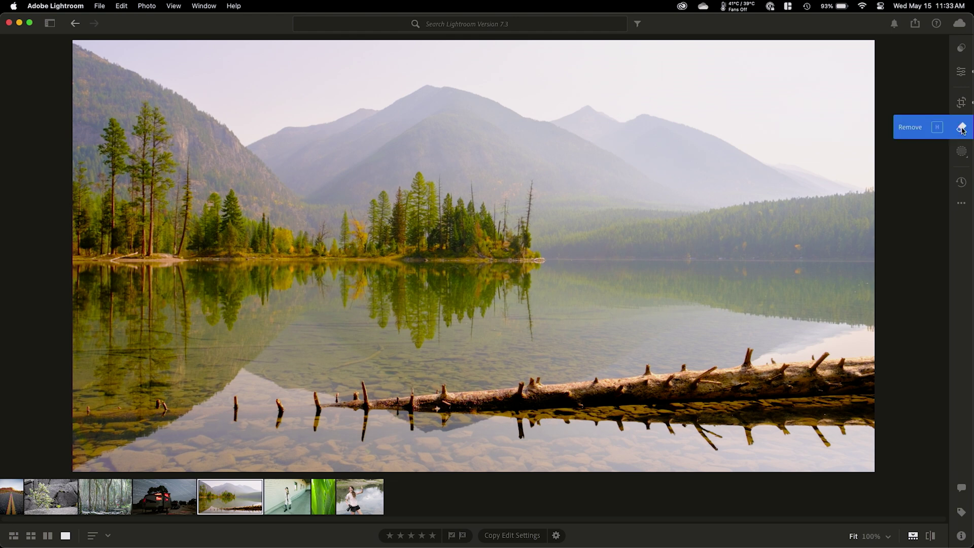
click(961, 128)
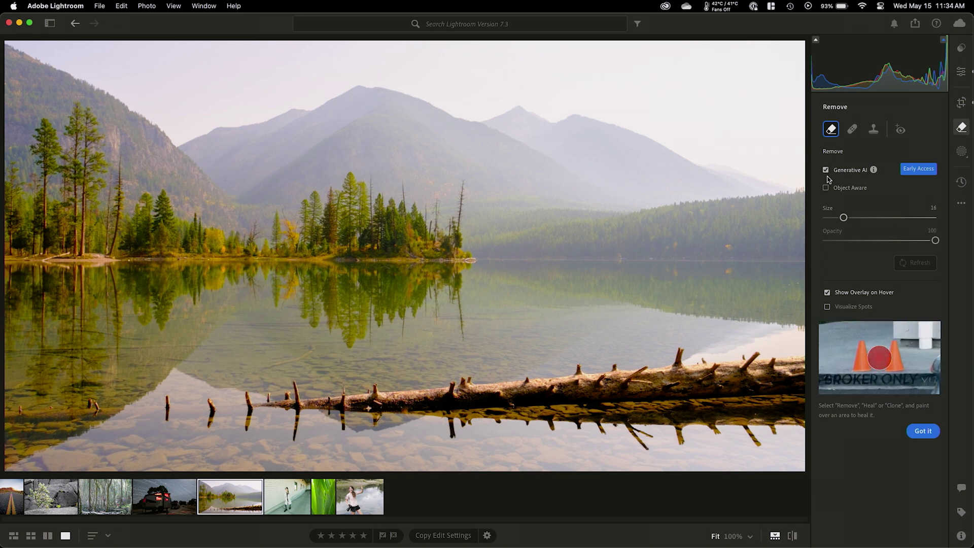
Step: Paint the generative removal mask across the full length of the fallen log
scroll(792, 372, up, 5)
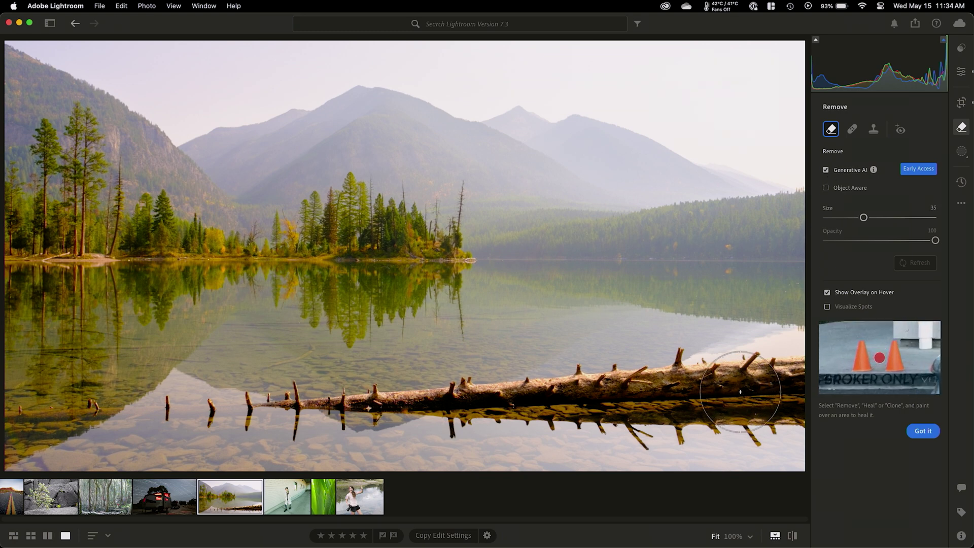
mouse_move(793, 372)
mouse_down()
mouse_move(692, 370)
mouse_move(127, 423)
mouse_move(19, 413)
mouse_move(326, 417)
mouse_up()
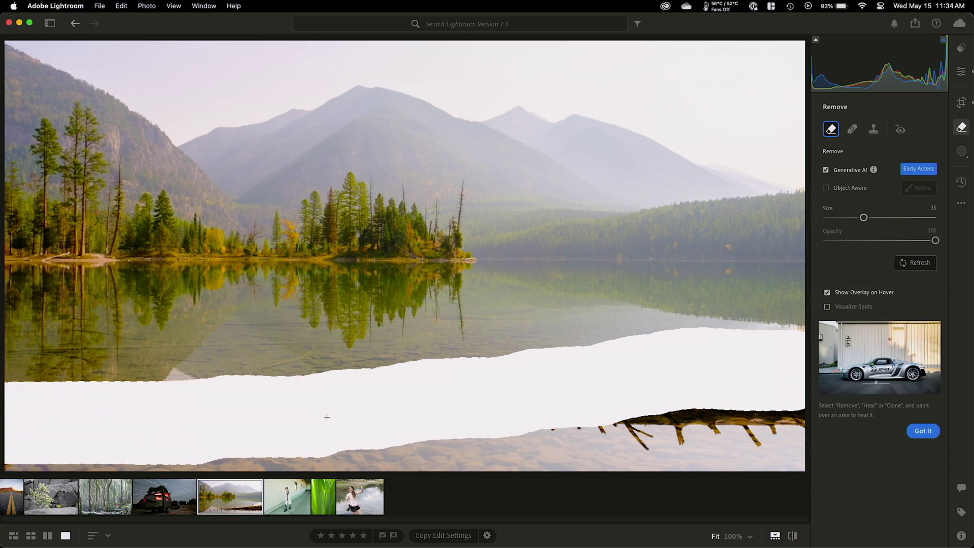
drag(528, 406, 820, 424)
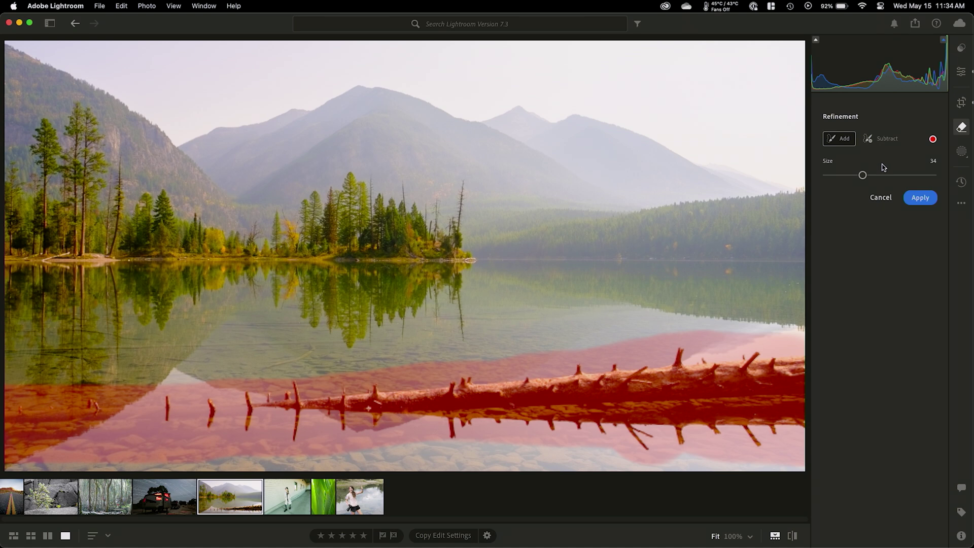
Step: Generate the log removal, undo it to compare before and after, then redo it
click(916, 199)
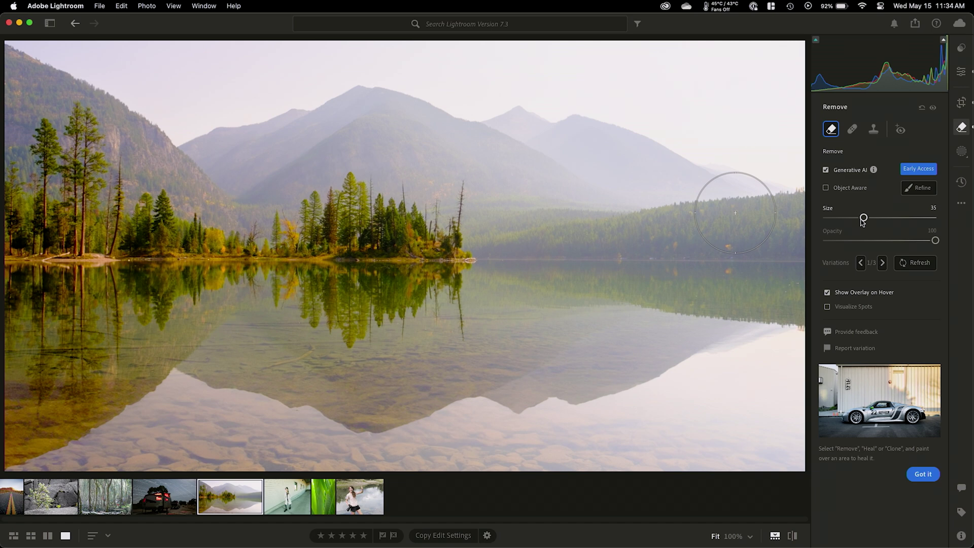
key(super+z)
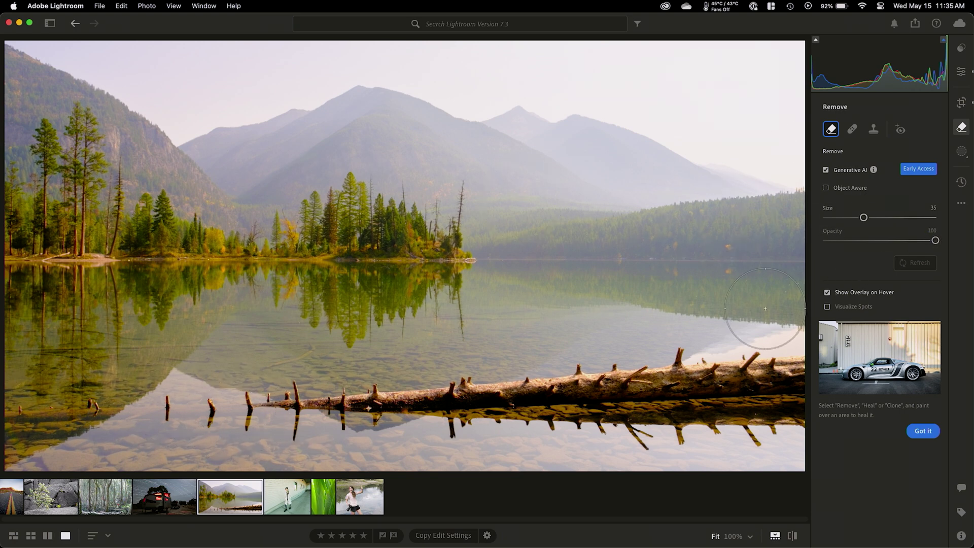
click(122, 6)
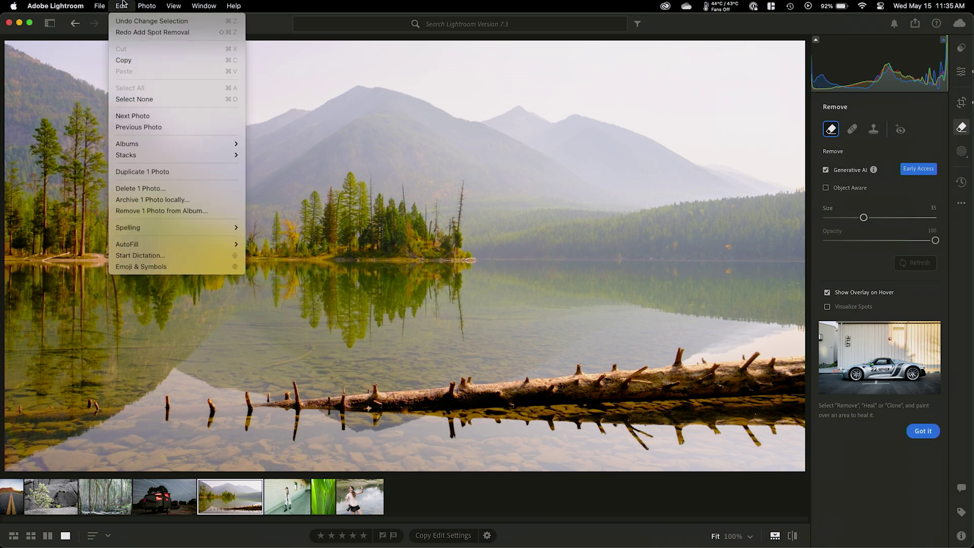
click(129, 35)
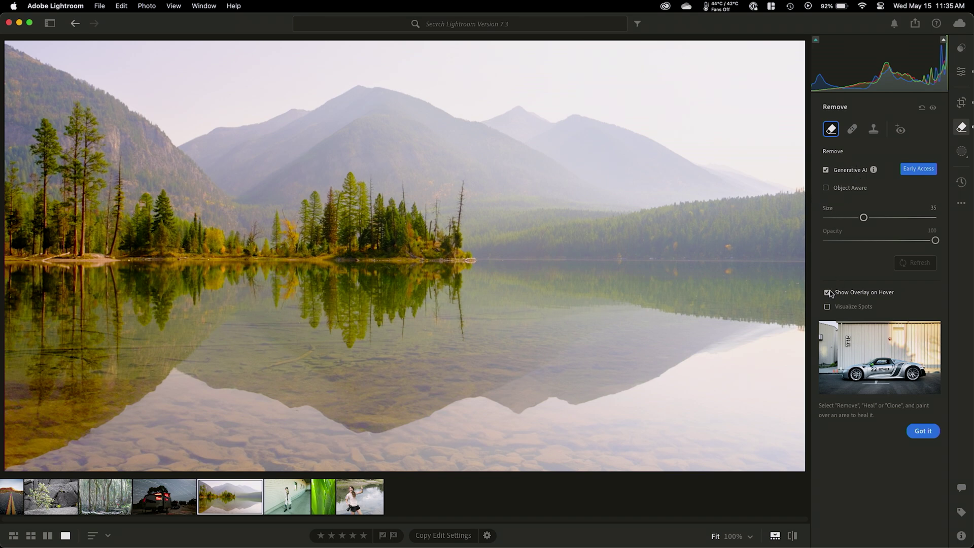
Step: Cycle through the generated water variations for the removed log, settling on the third
click(307, 388)
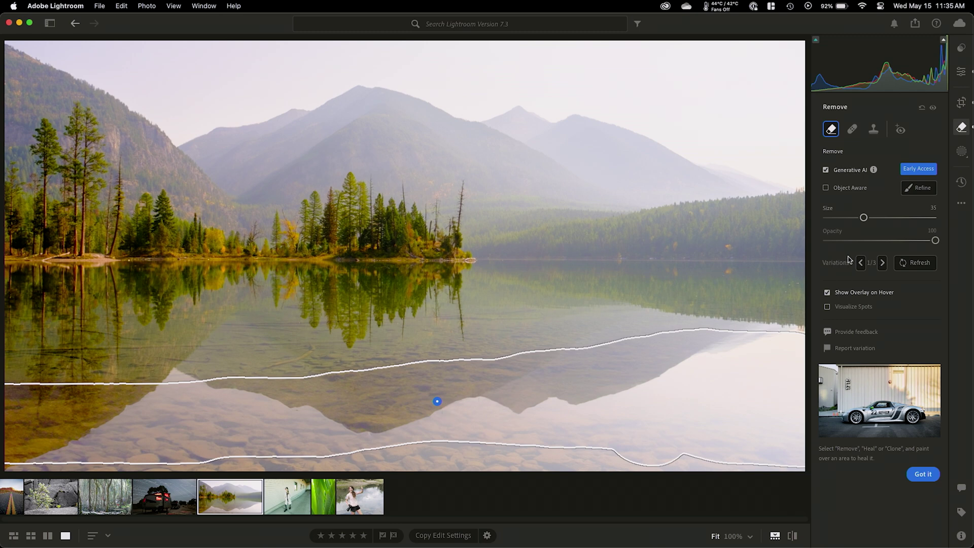
click(884, 263)
click(884, 262)
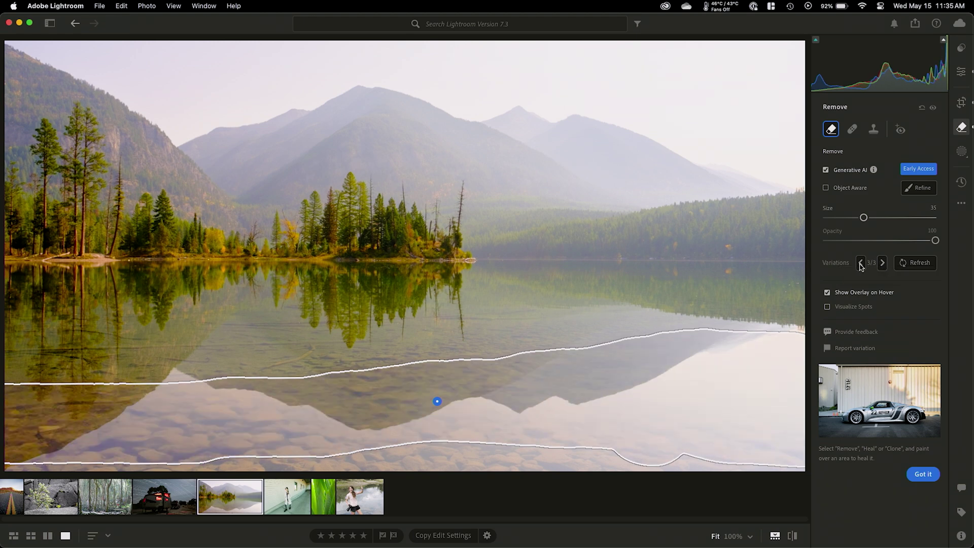
click(861, 263)
click(861, 263)
click(884, 262)
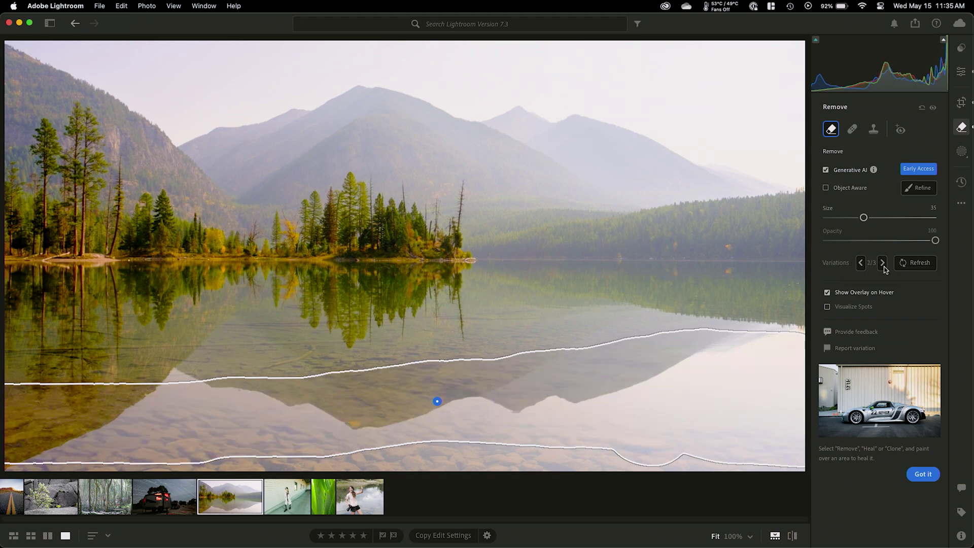
click(883, 262)
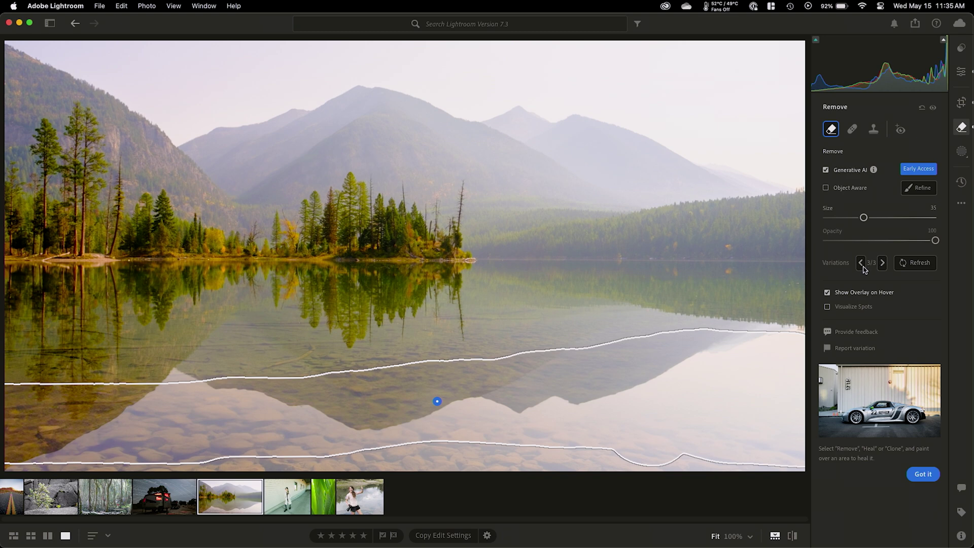
click(861, 264)
click(861, 264)
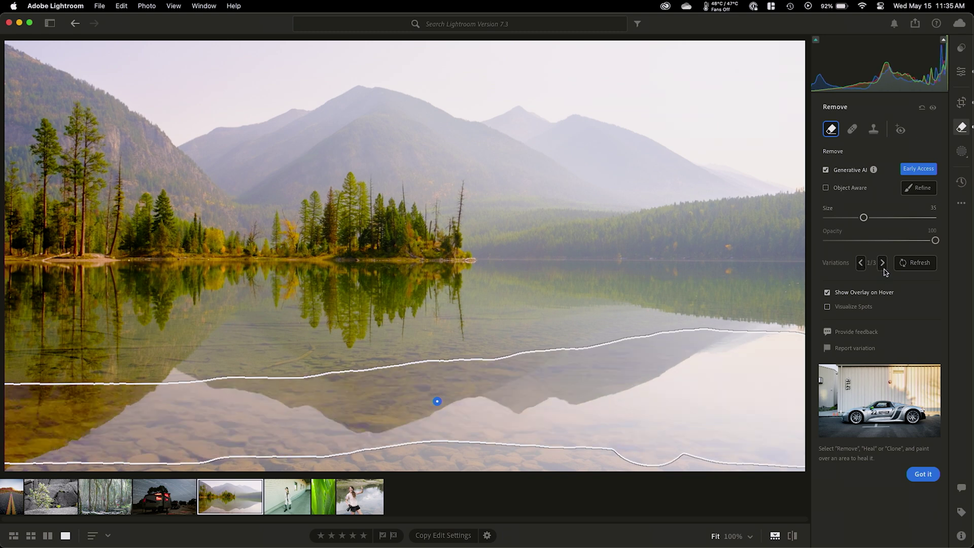
click(884, 268)
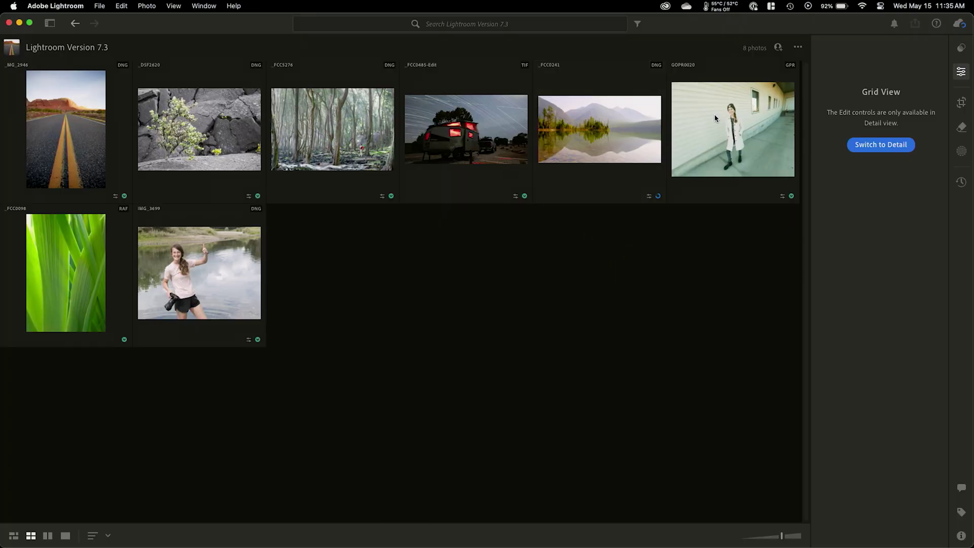
Step: Open GOPR0020 and generatively remove the window beside the woman with a smaller brush
double_click(715, 115)
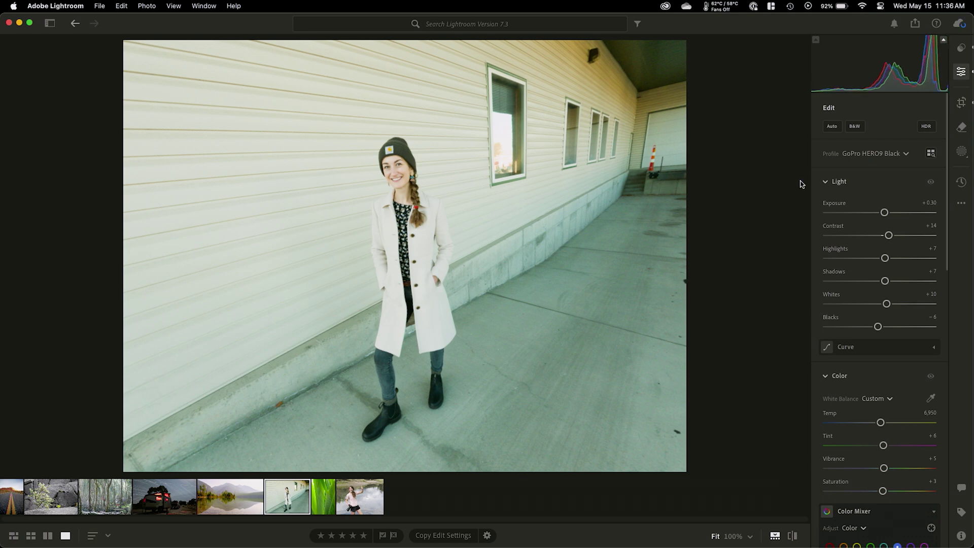
click(961, 128)
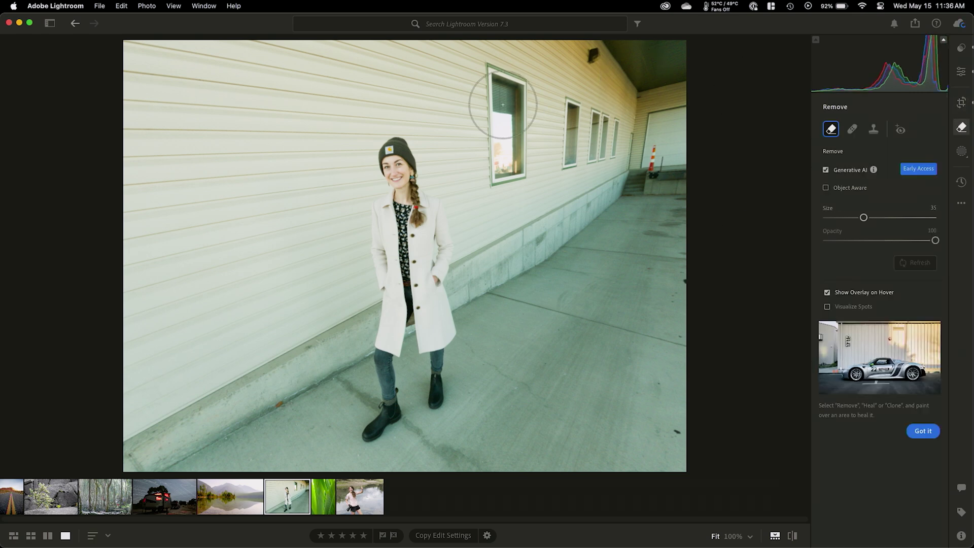
key(bracketleft)
key(bracketleft)
key(bracketleft)
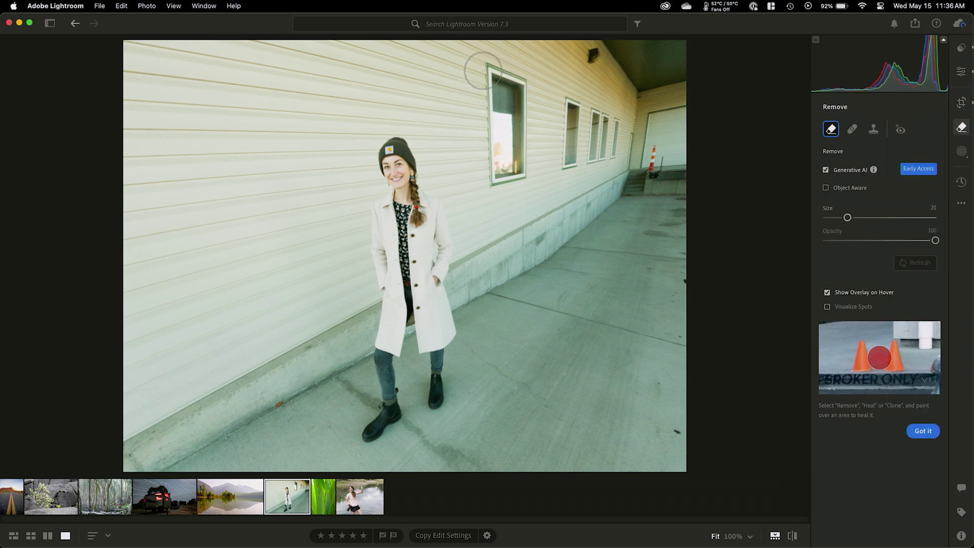
mouse_move(479, 66)
mouse_down()
mouse_move(522, 127)
mouse_move(493, 99)
mouse_move(508, 111)
mouse_up()
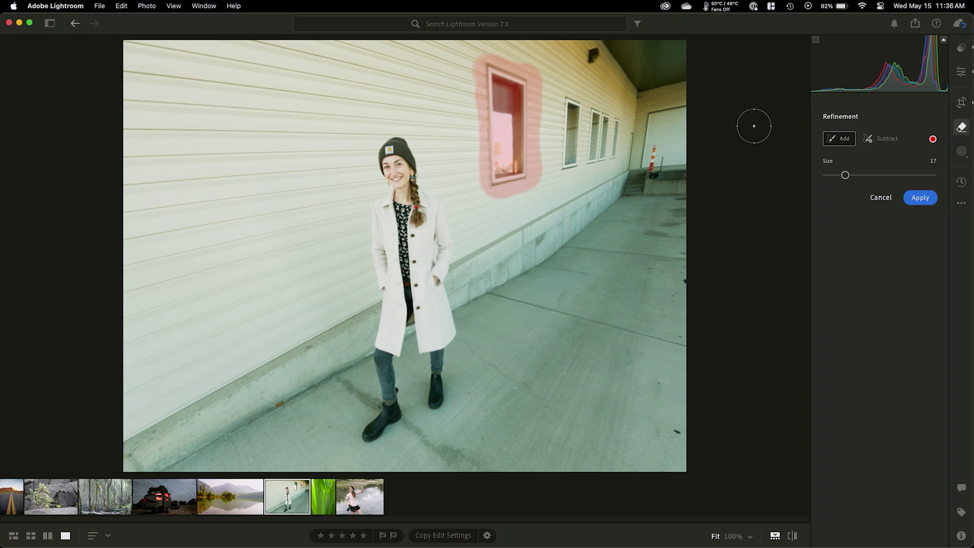
click(923, 198)
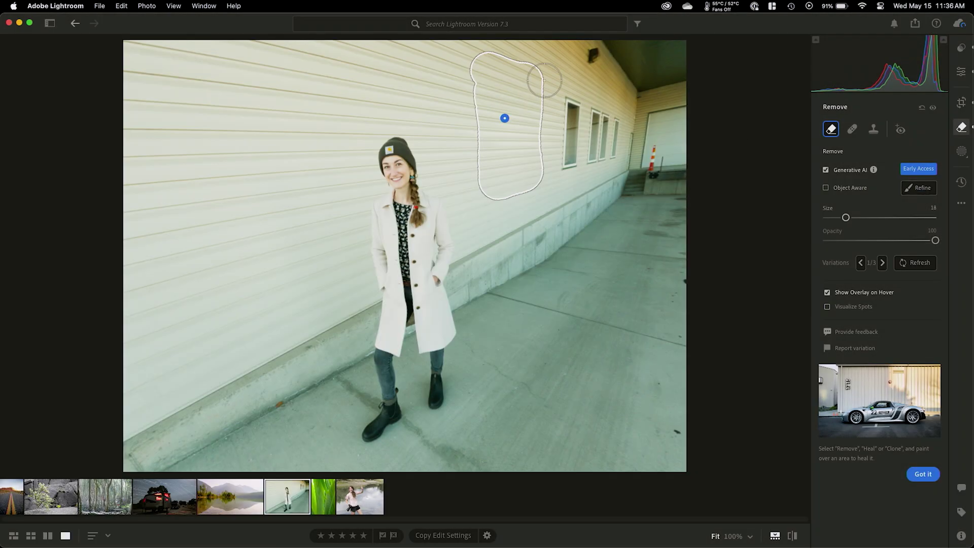
Step: Preview the next variation, then delete the removal spot to restore the window
mouse_move(584, 133)
click(883, 264)
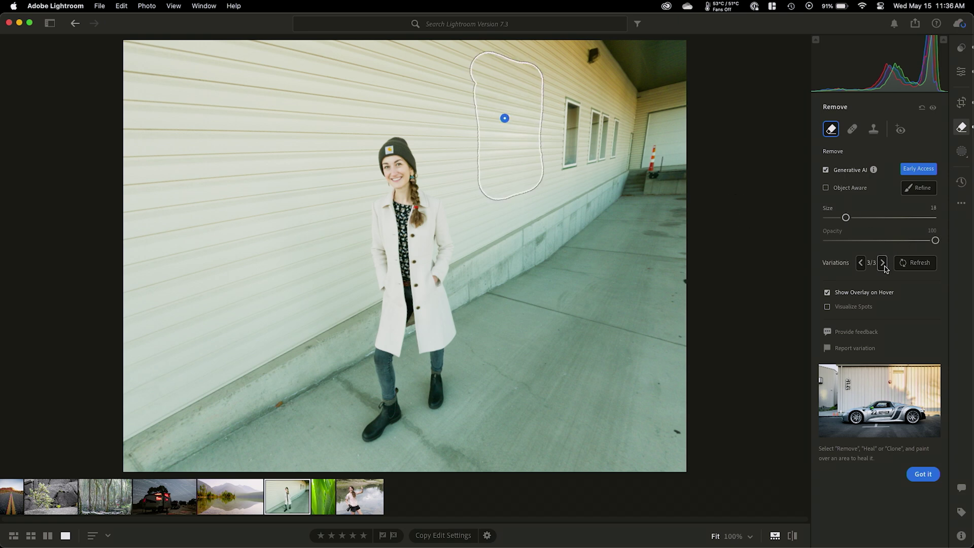
click(735, 257)
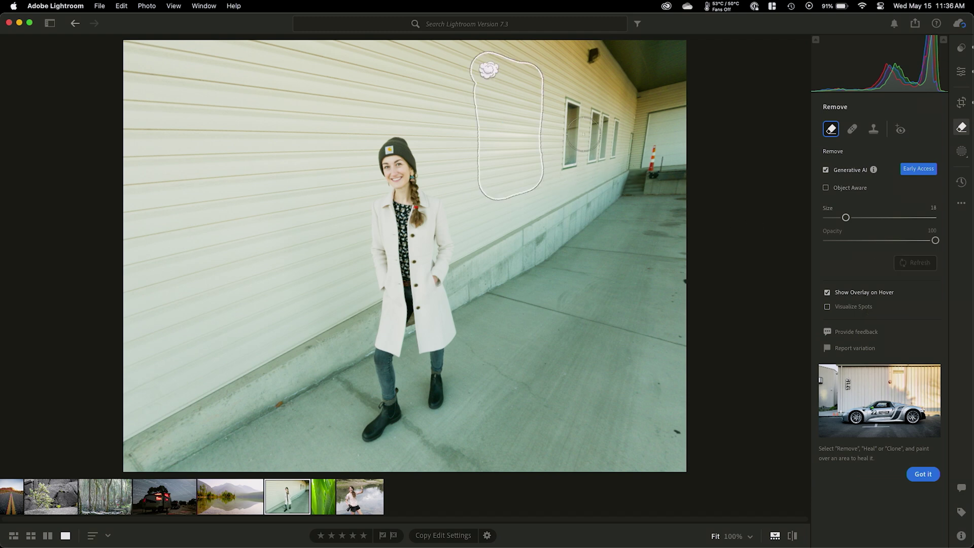
key(Delete)
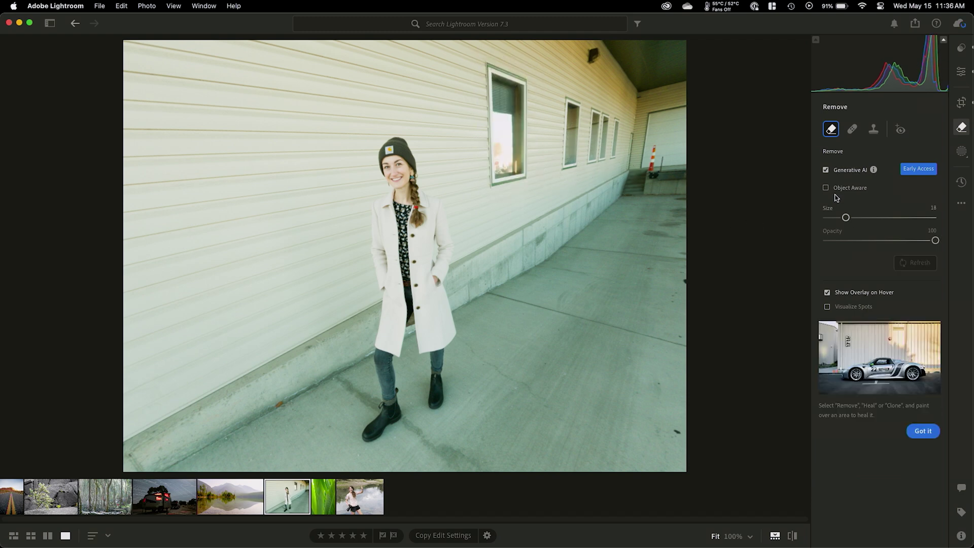
Step: Enable Object Aware, repaint the whole window with a smaller brush, and generate the fill
click(826, 187)
key(bracketleft)
key(bracketleft)
mouse_move(488, 67)
mouse_down()
mouse_move(524, 80)
mouse_move(520, 178)
mouse_move(507, 83)
mouse_up()
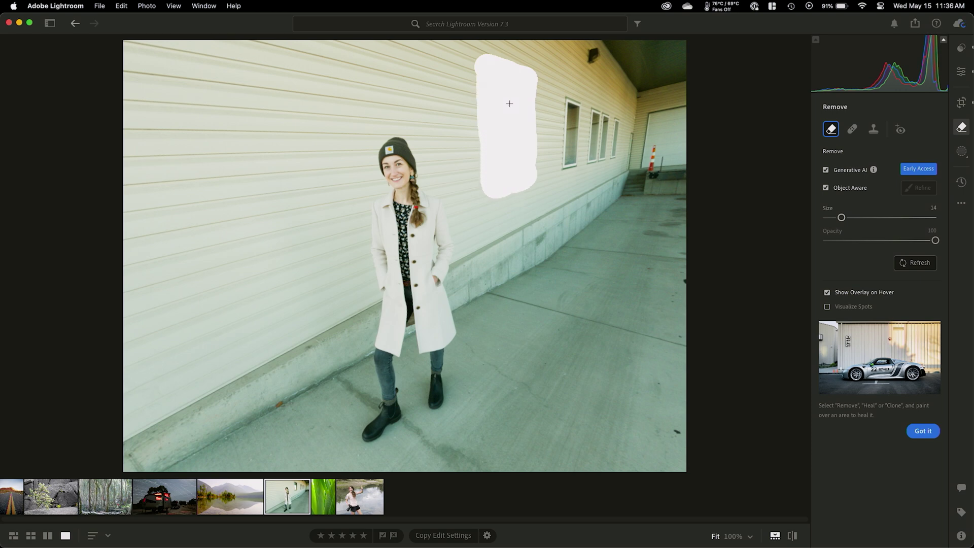
drag(510, 103, 512, 107)
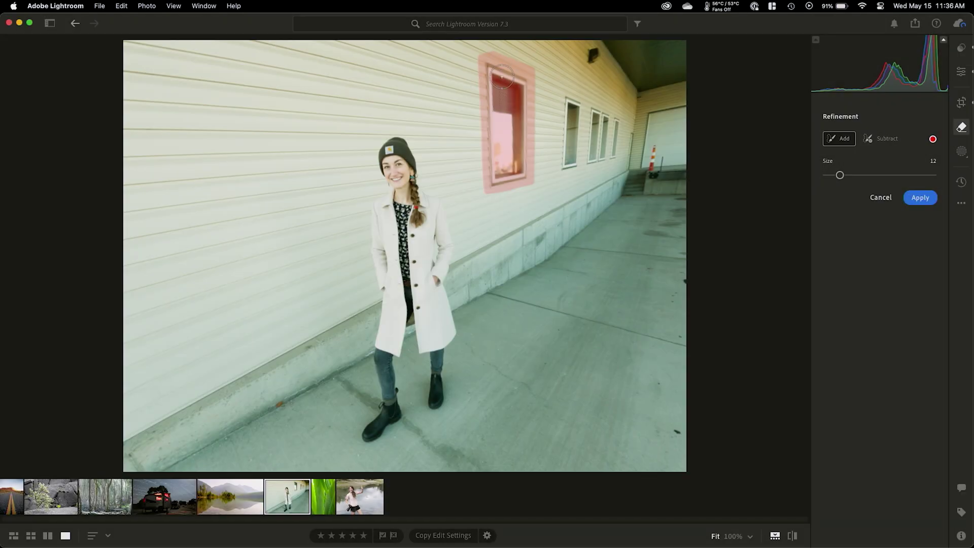
click(931, 202)
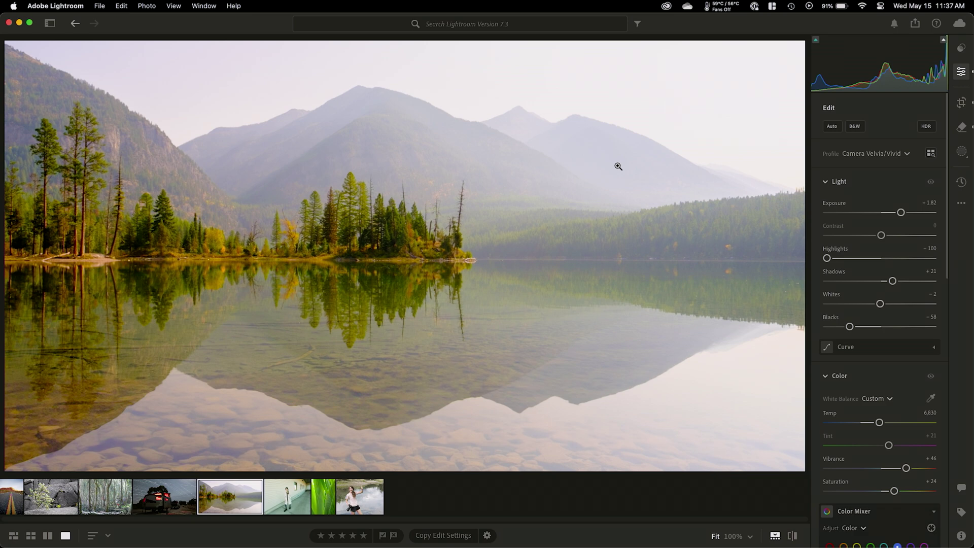
Step: Switch to the Remove tool on the star-trail camper trailer photo
click(962, 128)
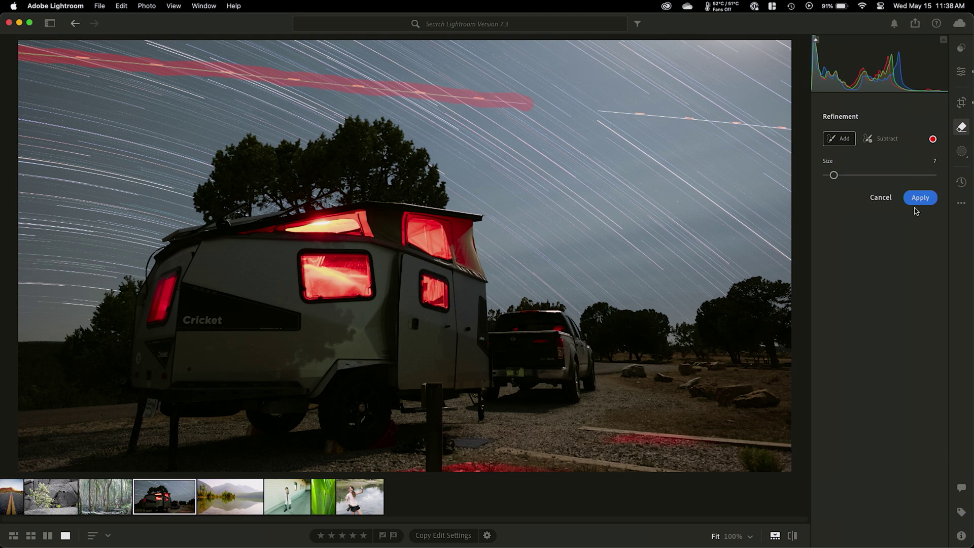
Step: Generate the sky streak removal, inspect the star-trail sky at 100%, then return to Grid
click(923, 201)
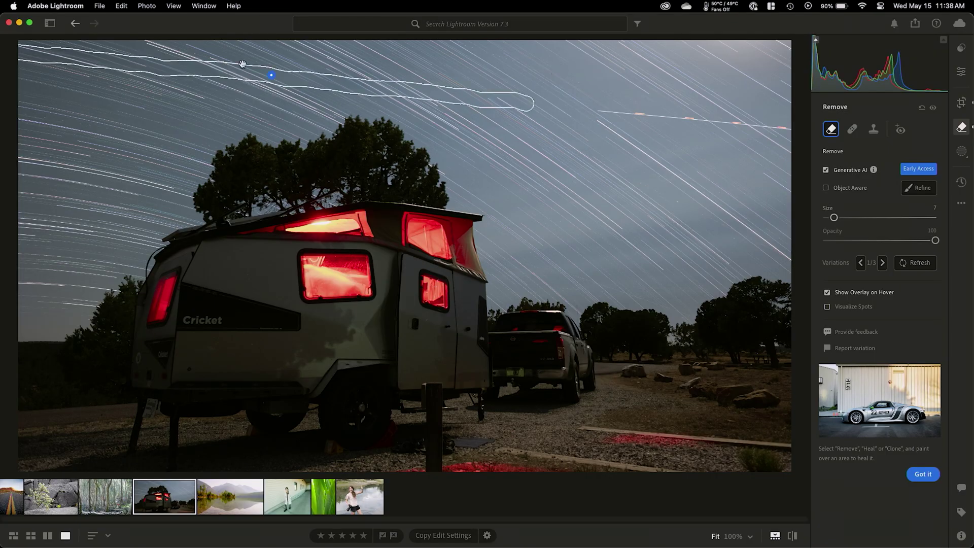
click(299, 120)
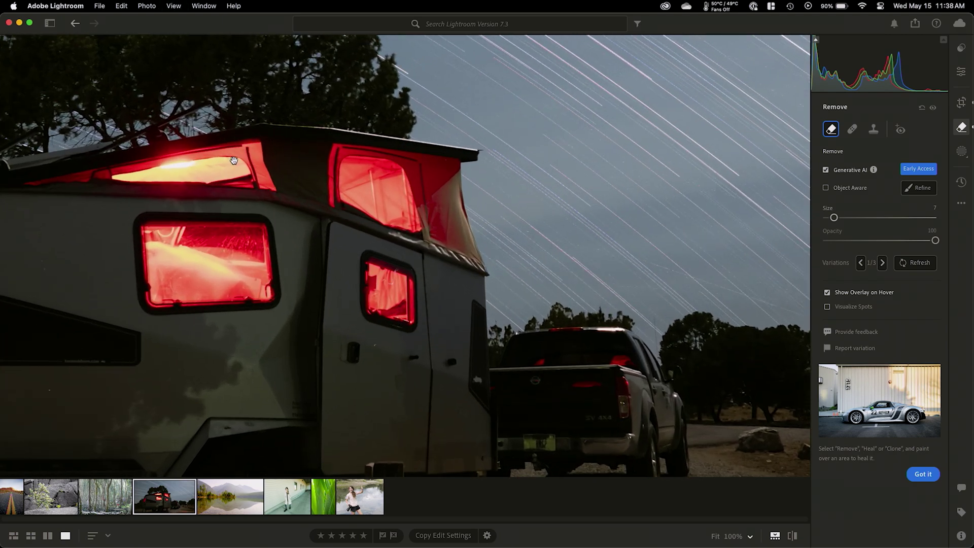
drag(233, 161, 479, 423)
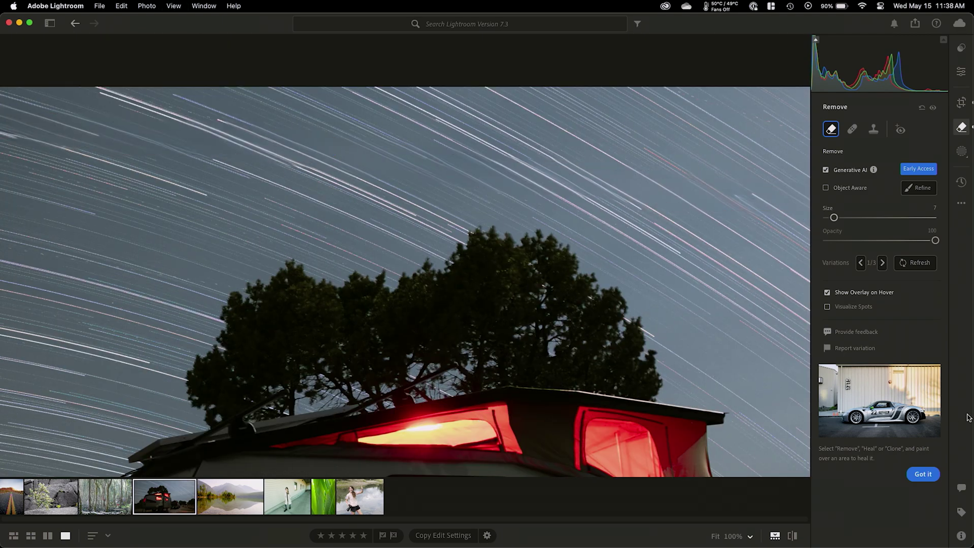
key(g)
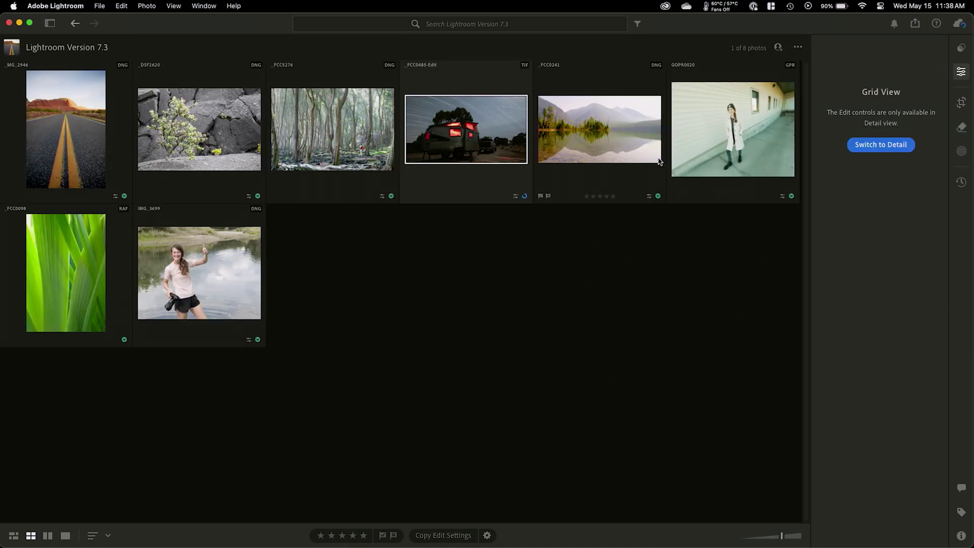
double_click(614, 139)
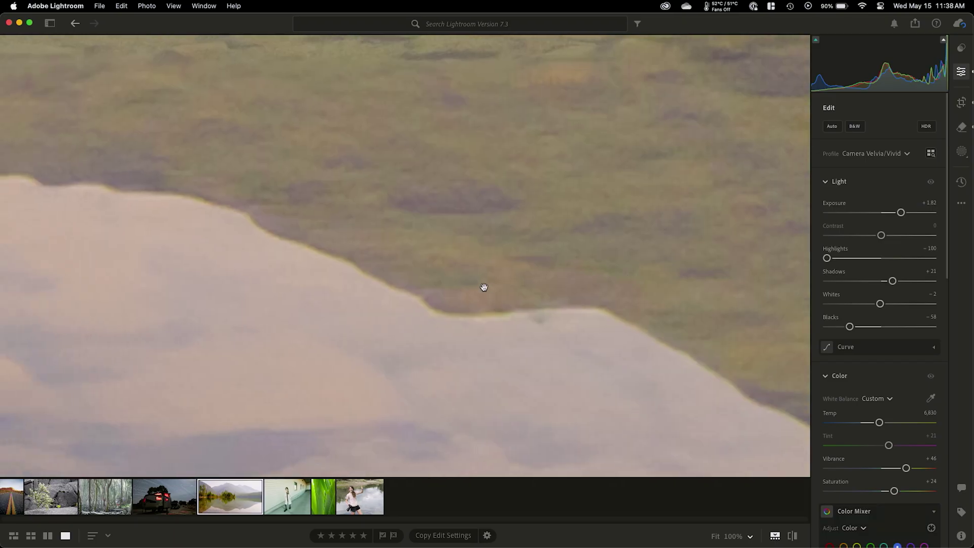
mouse_move(483, 285)
mouse_down()
mouse_move(650, 276)
mouse_move(525, 314)
mouse_move(336, 248)
mouse_up()
click(336, 248)
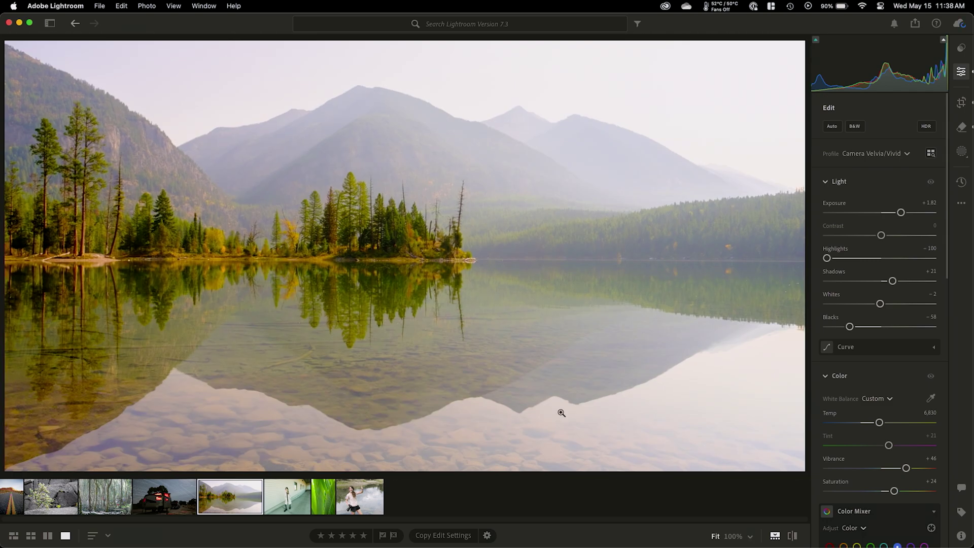
key(shift+g)
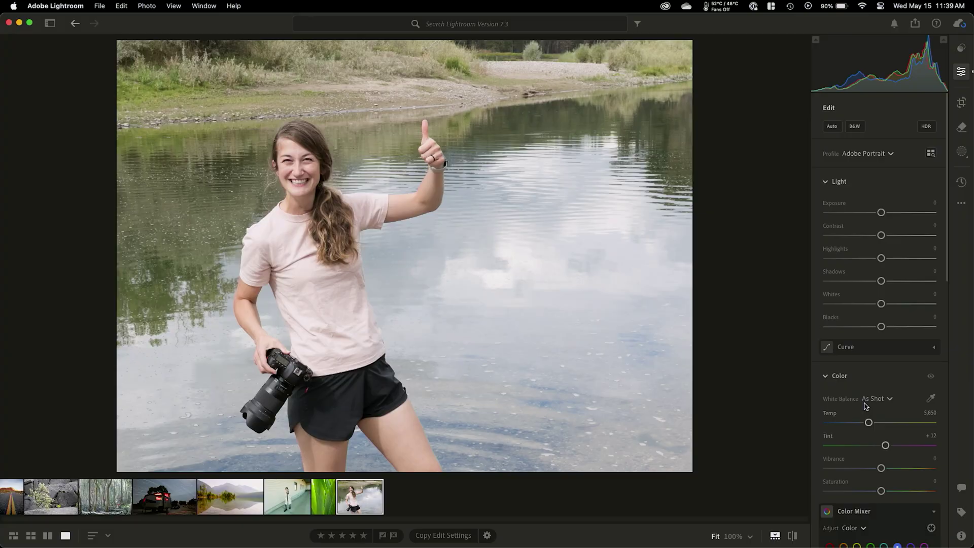
Step: Enable Lens Blur on the thumbs-up photo and lower Blur Amount to 50
scroll(866, 406, down, 5)
scroll(865, 406, down, 5)
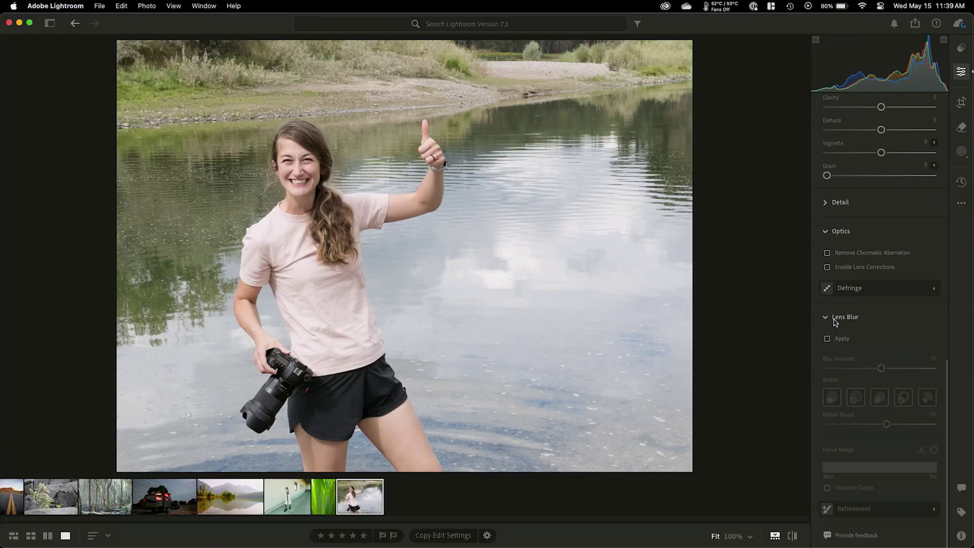
click(828, 338)
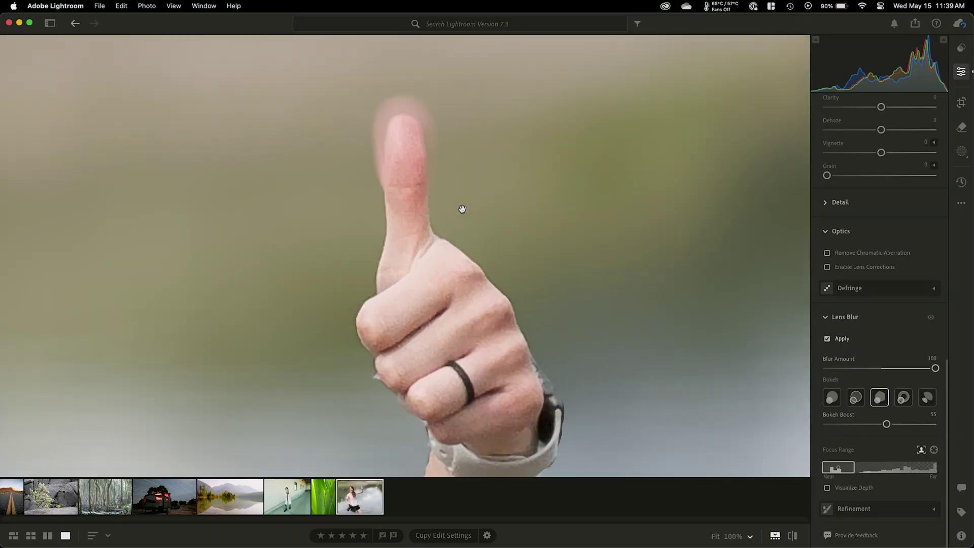
click(391, 169)
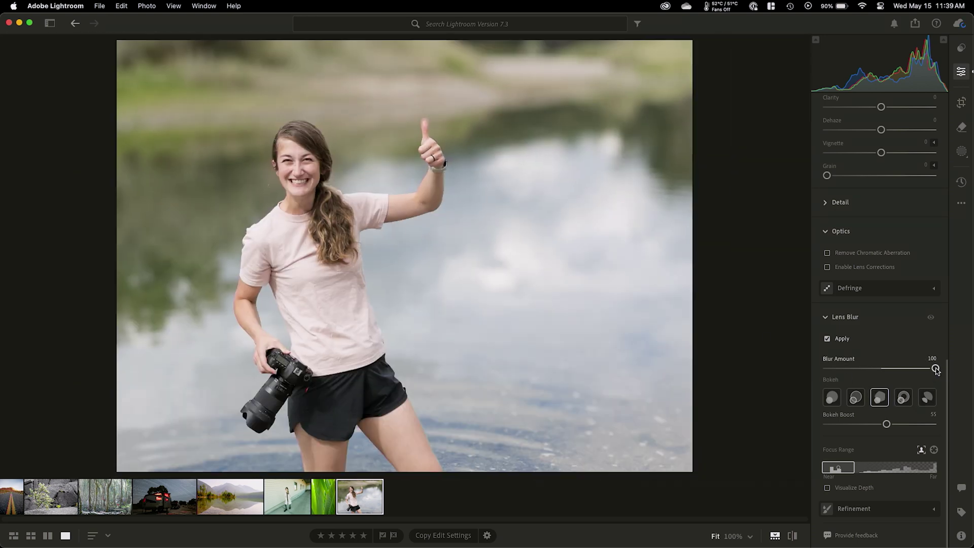
drag(935, 369, 881, 369)
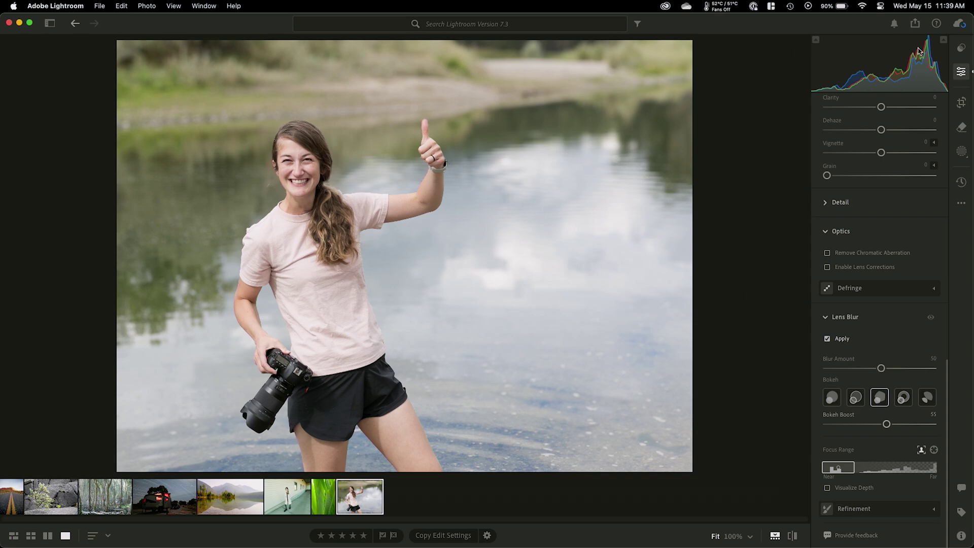
Step: Save a 'Blur Blackground' user preset containing only the Lens Blur setting
click(962, 49)
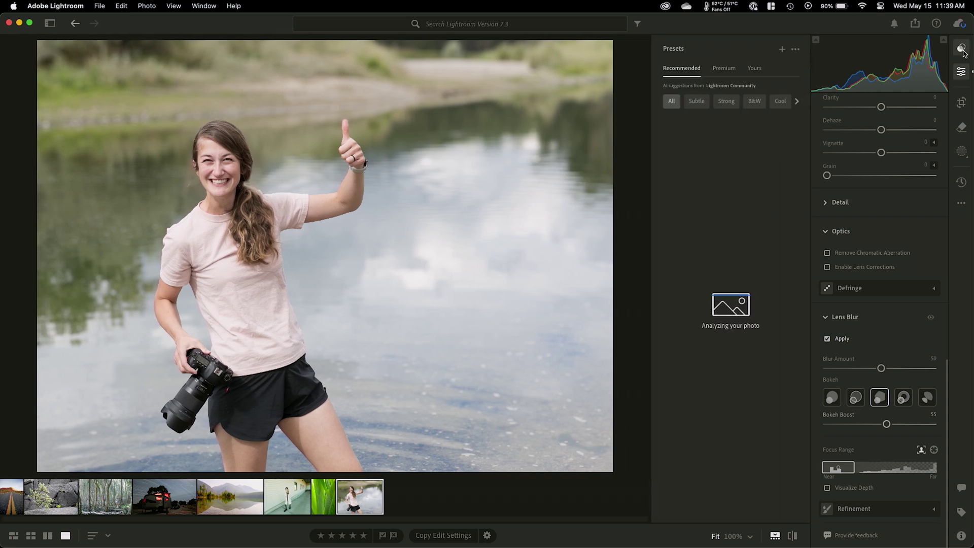
click(783, 50)
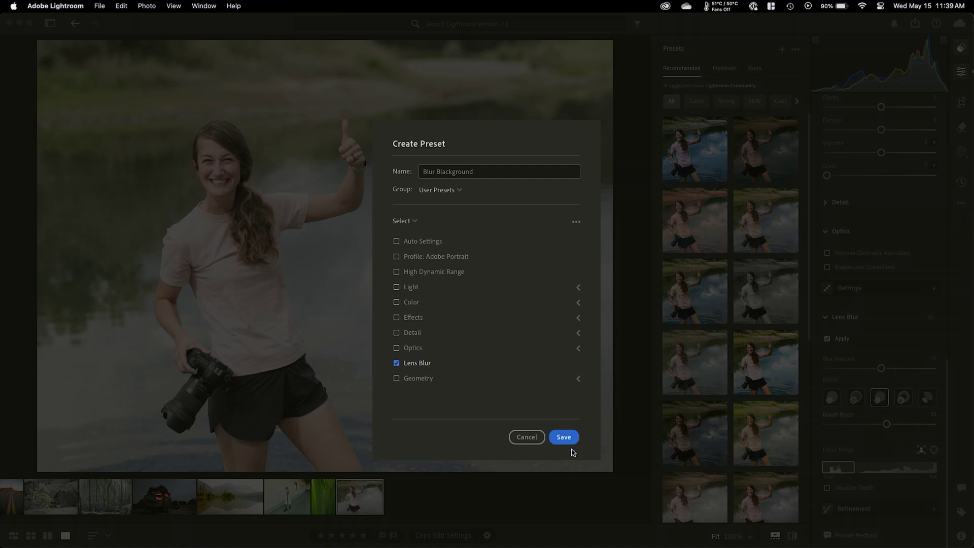
click(564, 437)
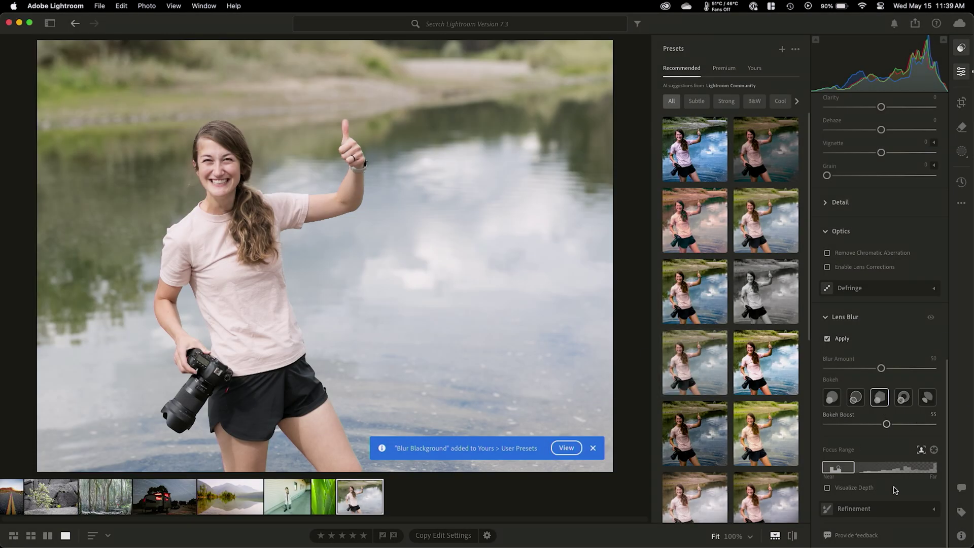
Step: Apply the Blur background preset from Yours to the woman-by-the-wall photo
click(287, 496)
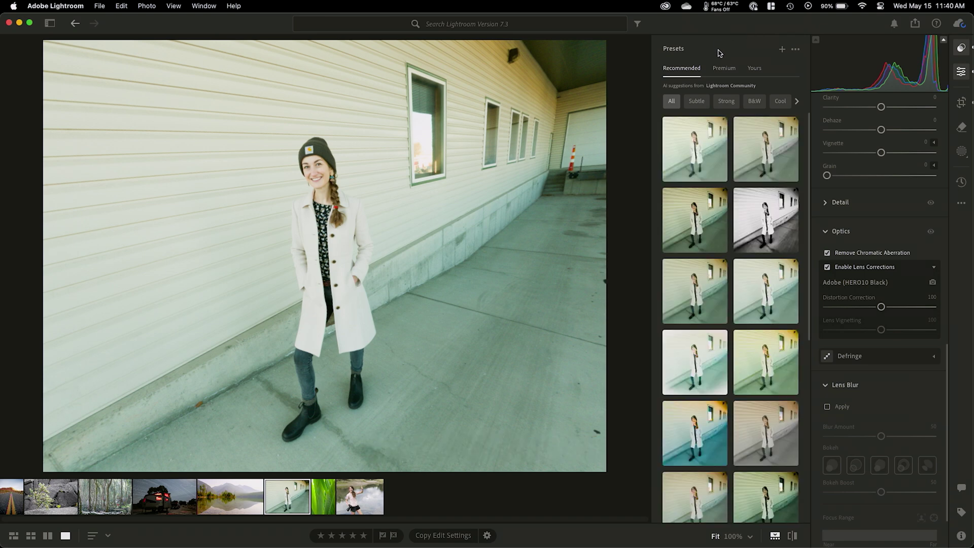
click(766, 291)
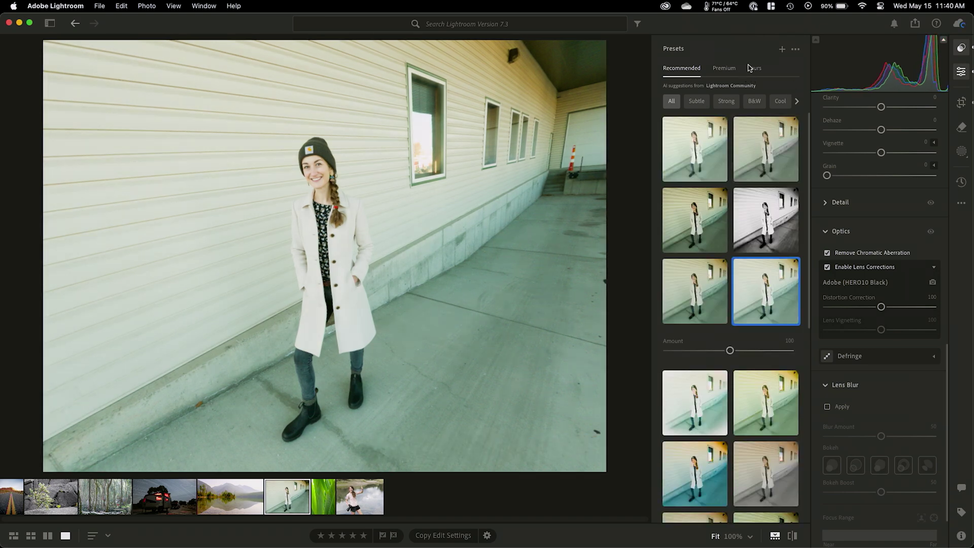
click(750, 69)
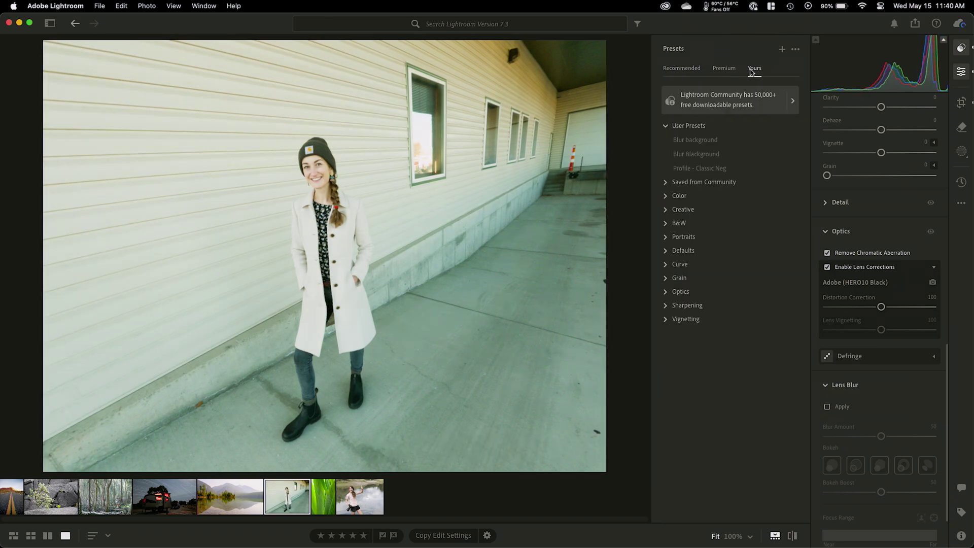
click(682, 140)
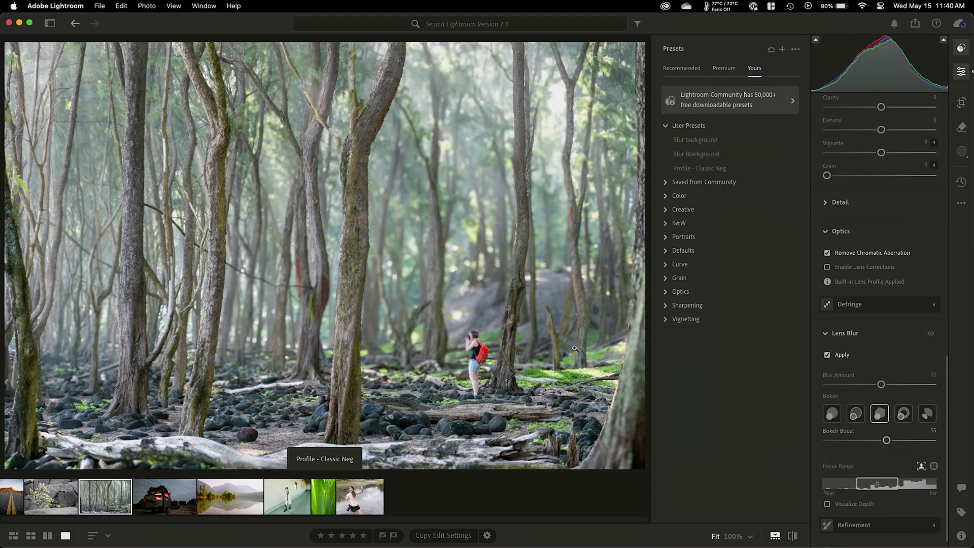
Step: Zoom to 100% on the hiker to check the blur, then return to Fit
click(484, 343)
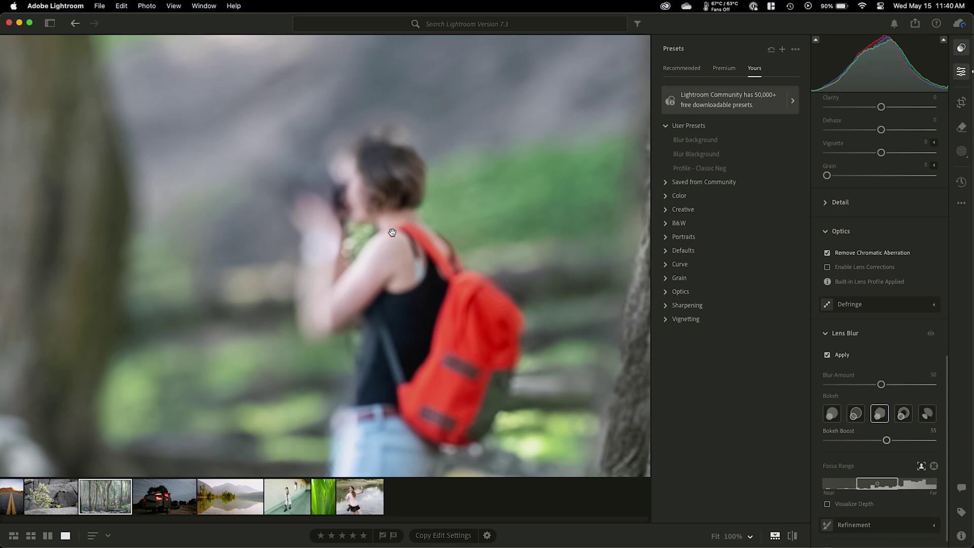
click(393, 232)
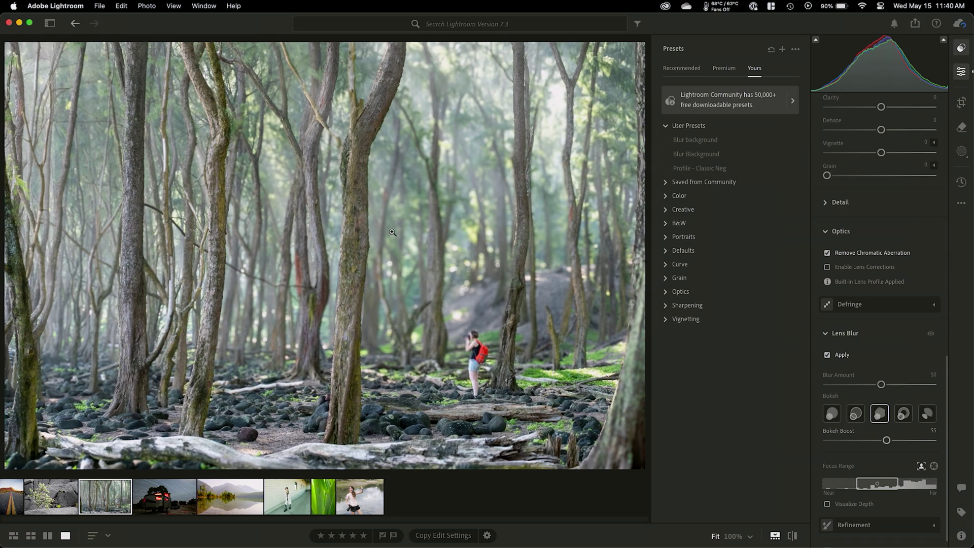